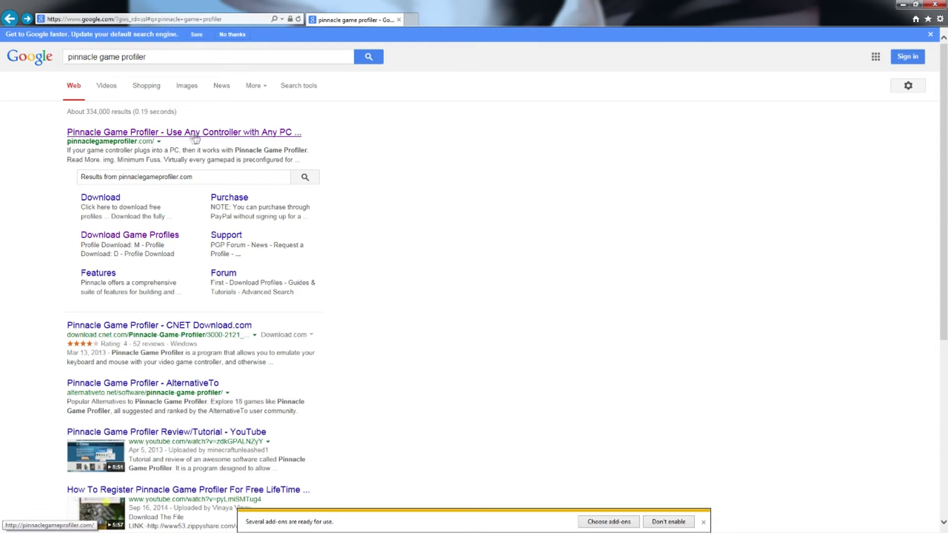
Open the Pinnacle Game Profiler website from the search results.
{"action": "left_click", "coordinate": [203, 133]}
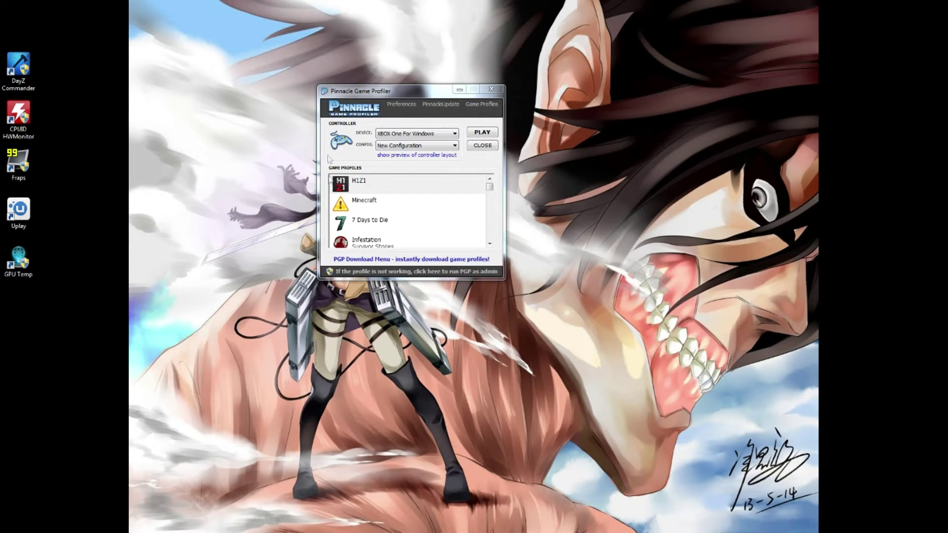
Switch to Pinnacle Game Profiler and check which controller configurations belong to the Minecraft and H1Z1 profiles.
{"action": "left_click", "coordinate": [489, 188]}
{"action": "mouse_move", "coordinate": [491, 189]}
{"action": "left_mouse_down"}
{"action": "mouse_move", "coordinate": [498, 250]}
{"action": "mouse_move", "coordinate": [494, 188]}
{"action": "left_mouse_up"}
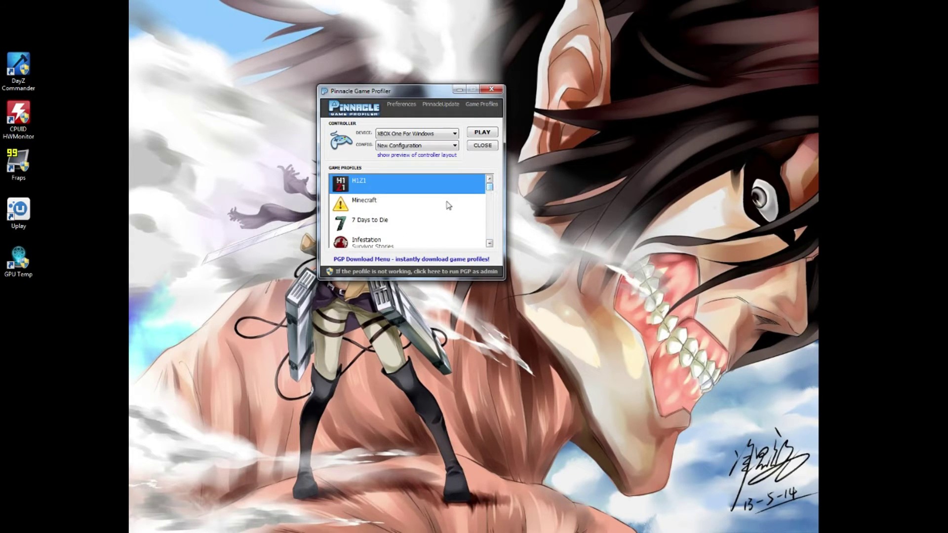
{"action": "left_click", "coordinate": [363, 209]}
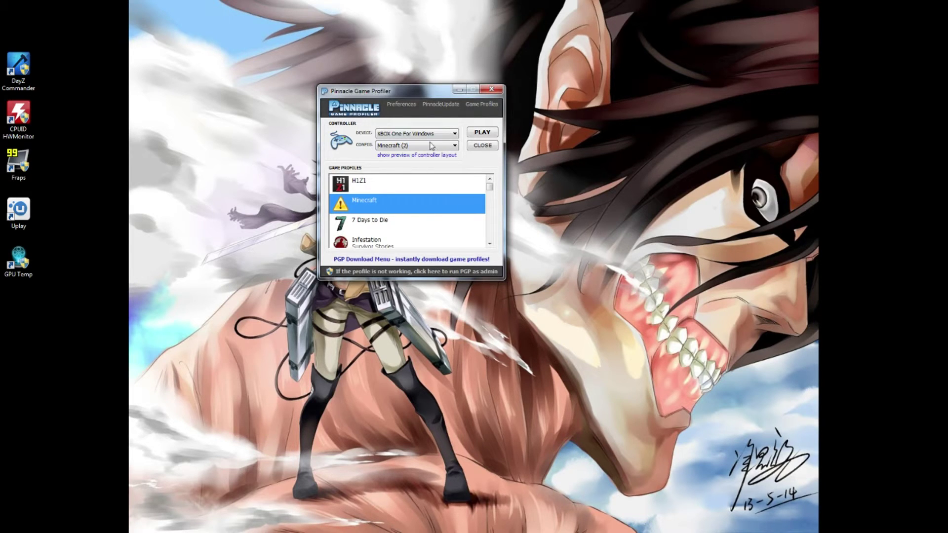
{"action": "left_click", "coordinate": [392, 187]}
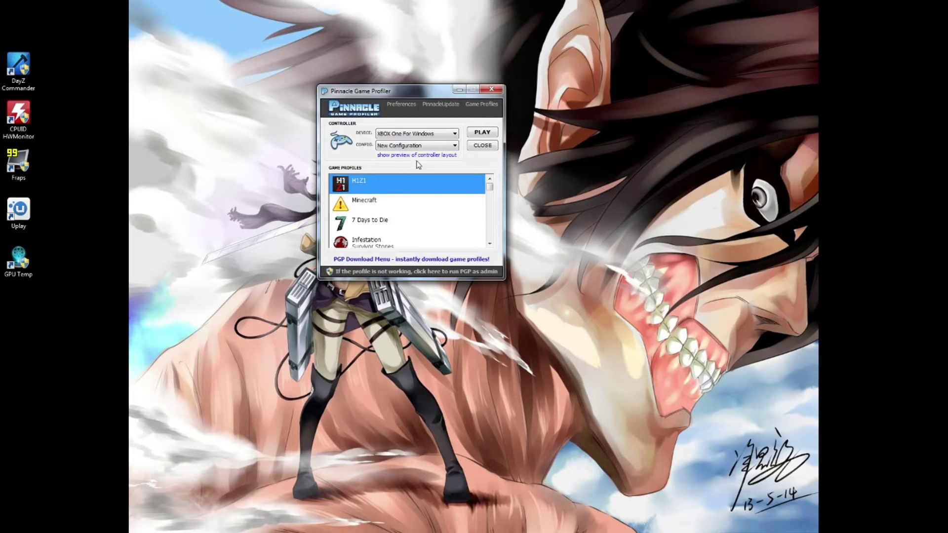
Create a new game profile for the Steam game Arma 2 using the Create Empty Profile template.
{"action": "left_click", "coordinate": [487, 109]}
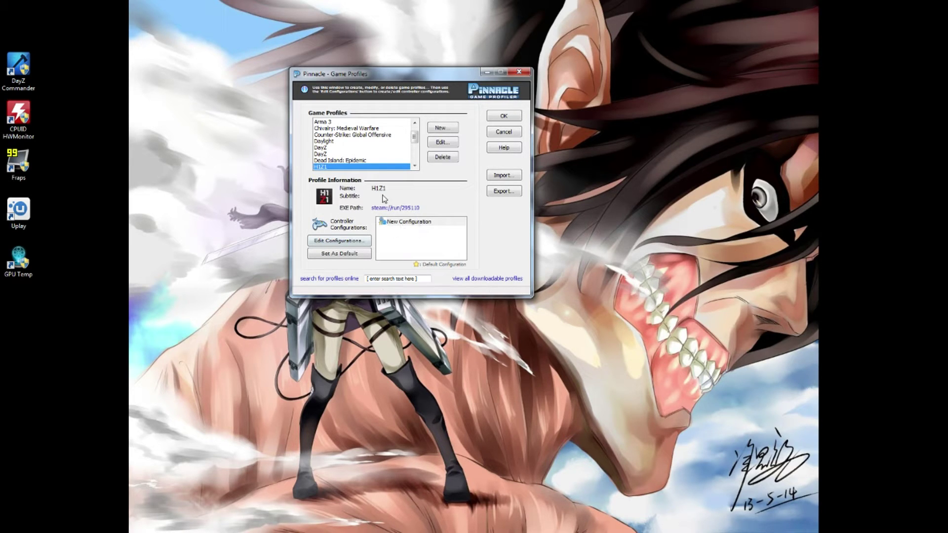
{"action": "mouse_move", "coordinate": [415, 143]}
{"action": "left_mouse_down"}
{"action": "mouse_move", "coordinate": [417, 158]}
{"action": "mouse_move", "coordinate": [415, 128]}
{"action": "left_mouse_up"}
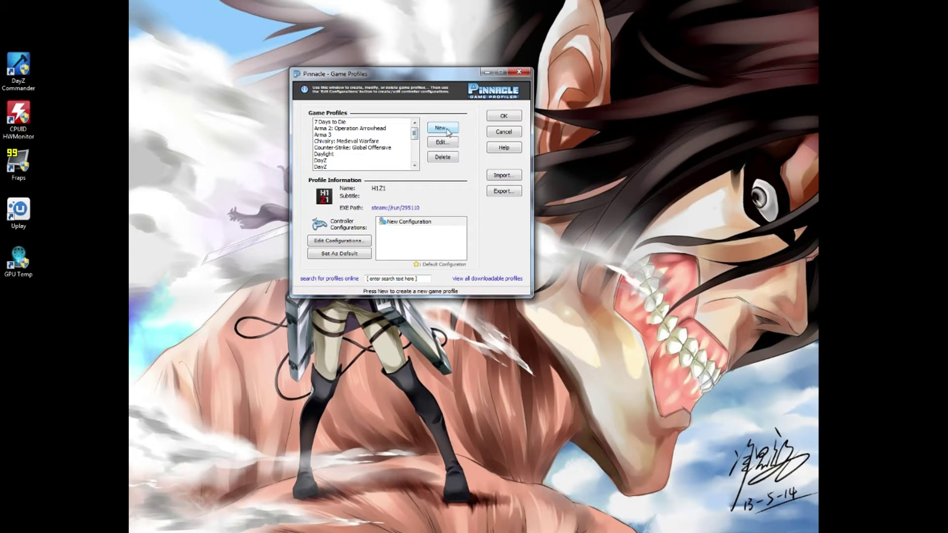
{"action": "left_click", "coordinate": [442, 129]}
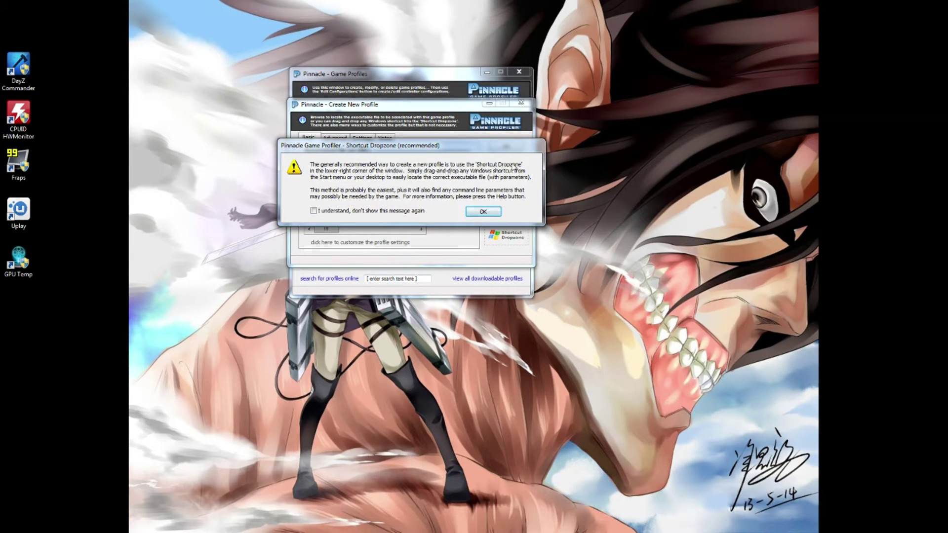
{"action": "left_click", "coordinate": [483, 212]}
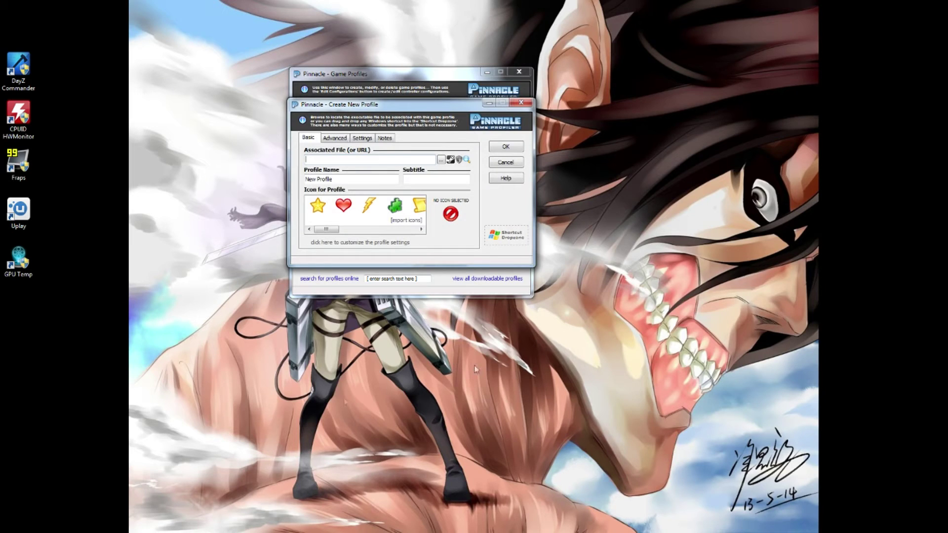
{"action": "left_click", "coordinate": [451, 161]}
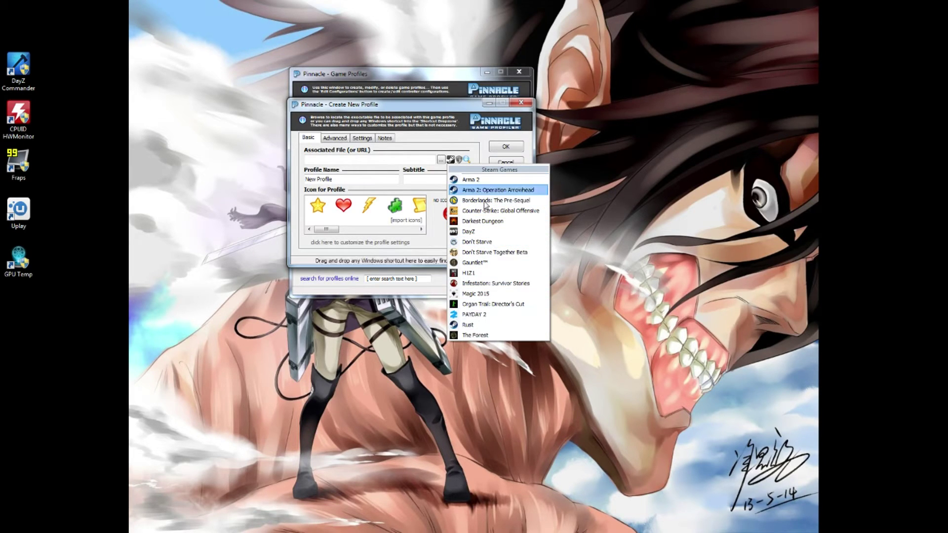
{"action": "left_click", "coordinate": [483, 181]}
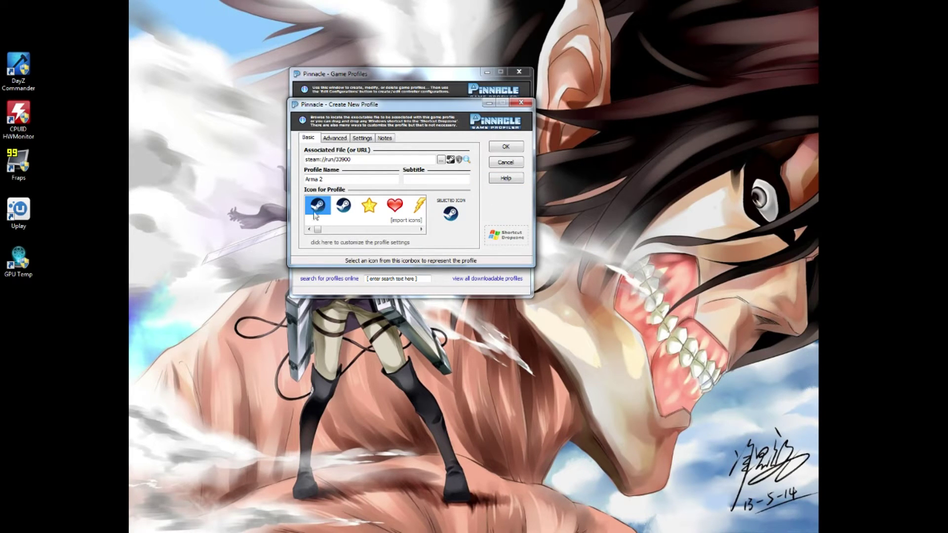
{"action": "left_click", "coordinate": [324, 178]}
{"action": "left_click", "coordinate": [505, 147]}
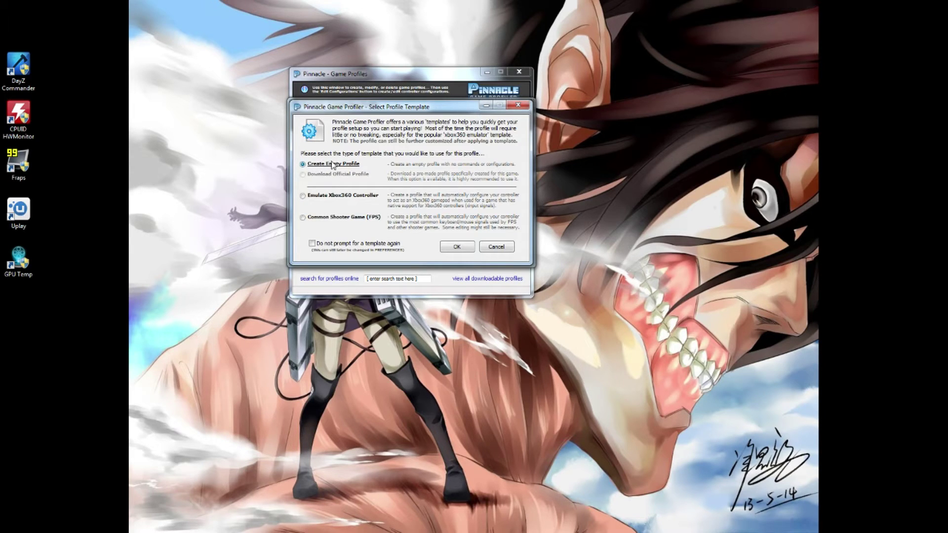
{"action": "left_click", "coordinate": [453, 249]}
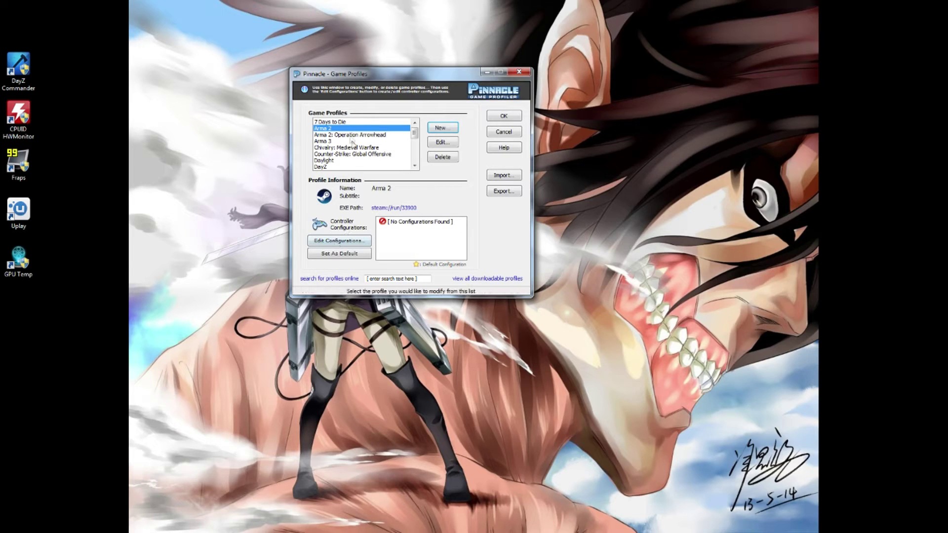
Open the controller configurations of the Arma 2 profile for editing.
{"action": "left_click", "coordinate": [342, 122]}
{"action": "left_click", "coordinate": [343, 129]}
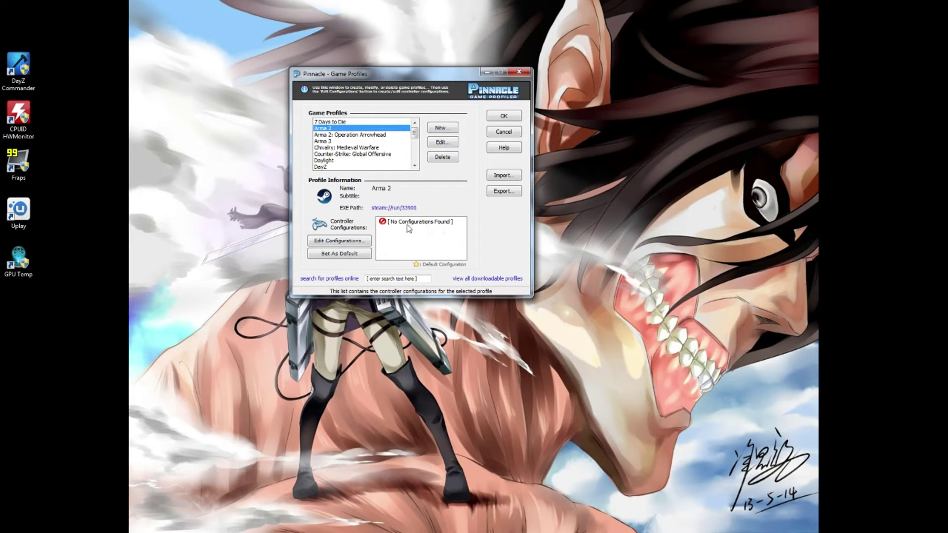
{"action": "left_click", "coordinate": [331, 242]}
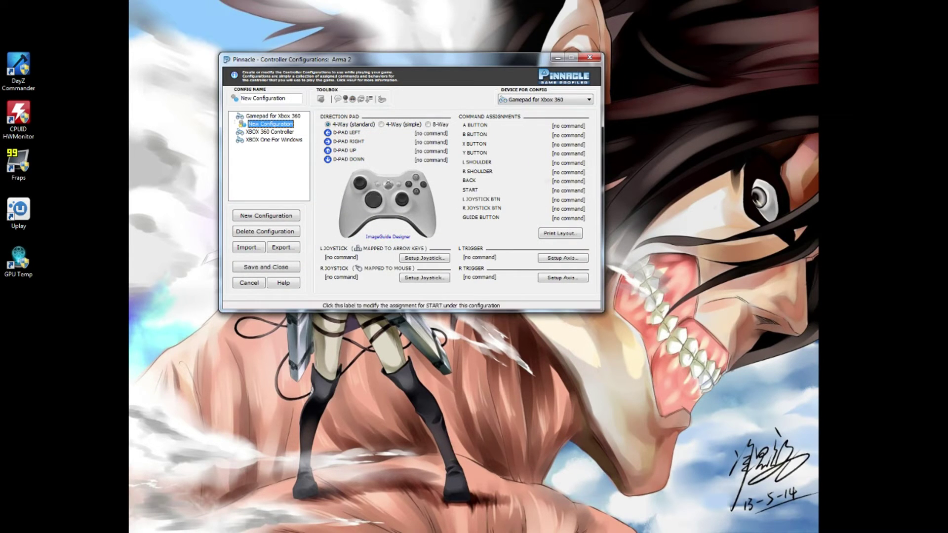
Try deleting the configuration under Gamepad for Xbox 360, accepting the offer to create a new one.
{"action": "left_click", "coordinate": [262, 140]}
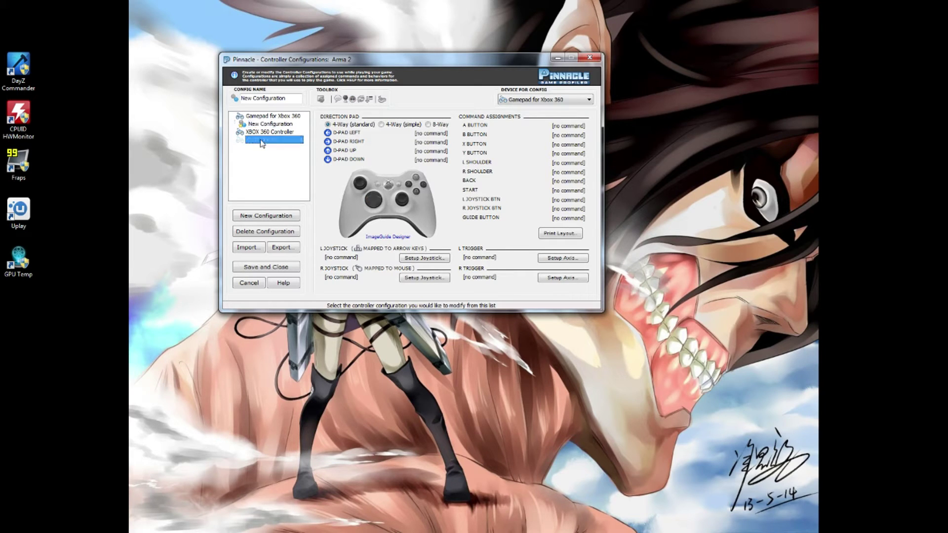
{"action": "left_click", "coordinate": [266, 124]}
{"action": "right_click", "coordinate": [271, 125]}
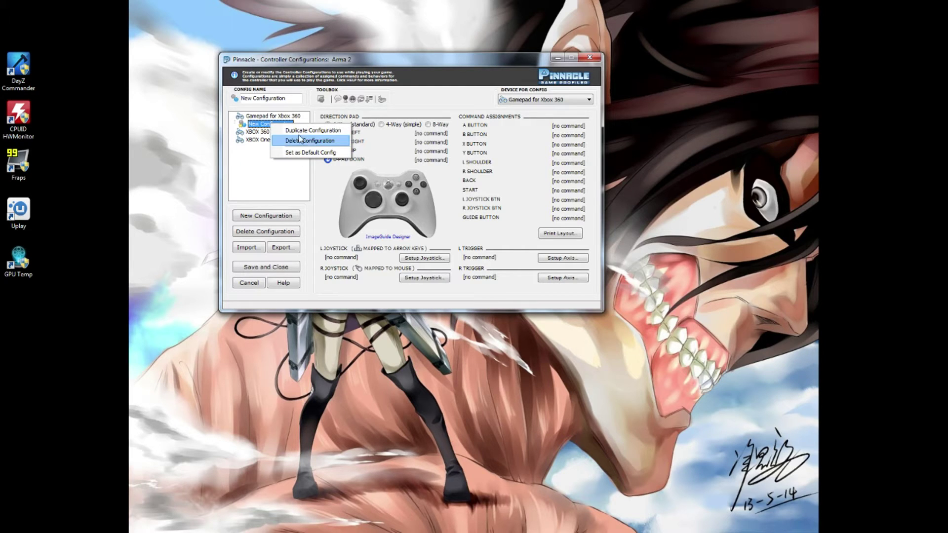
{"action": "left_click", "coordinate": [301, 141]}
{"action": "left_click", "coordinate": [510, 304]}
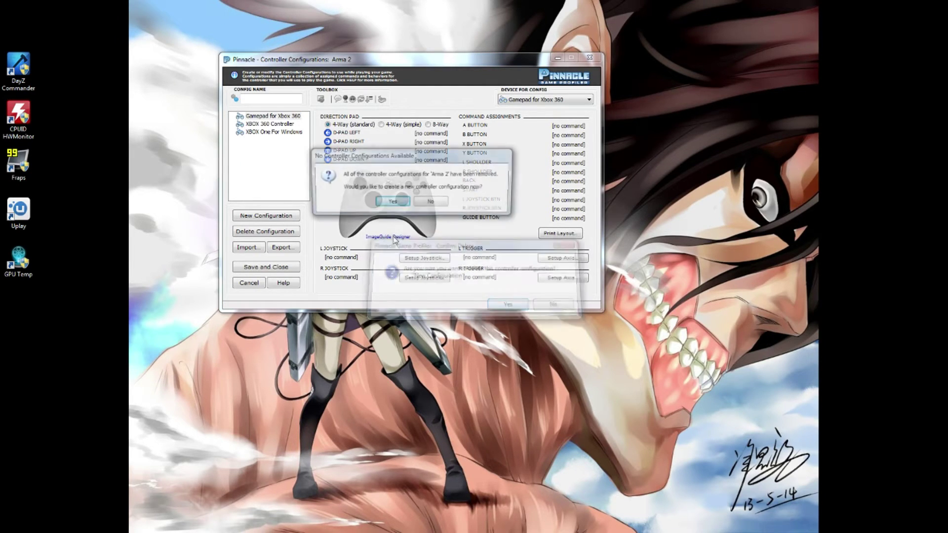
{"action": "left_click", "coordinate": [392, 203]}
{"action": "left_click", "coordinate": [278, 126]}
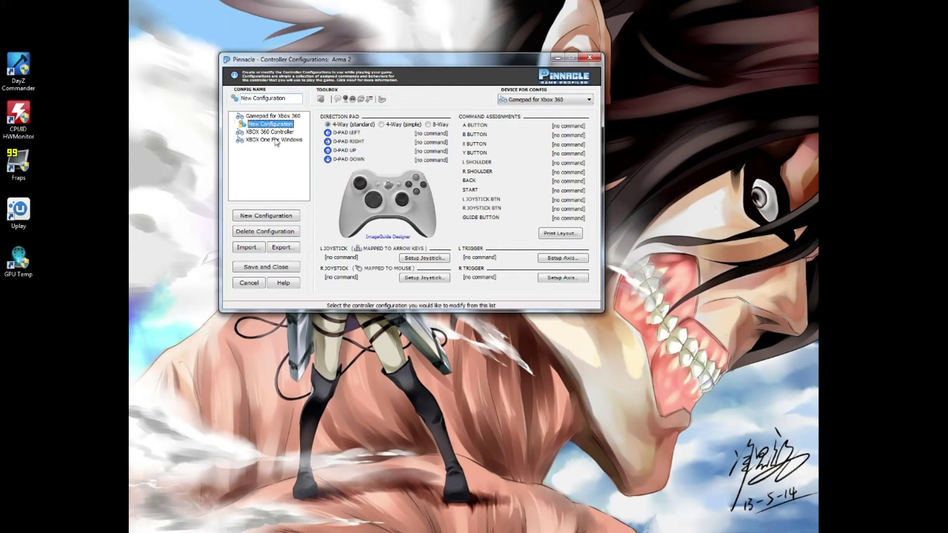
Add a new controller configuration under the XBOX One For Windows device.
{"action": "right_click", "coordinate": [274, 142]}
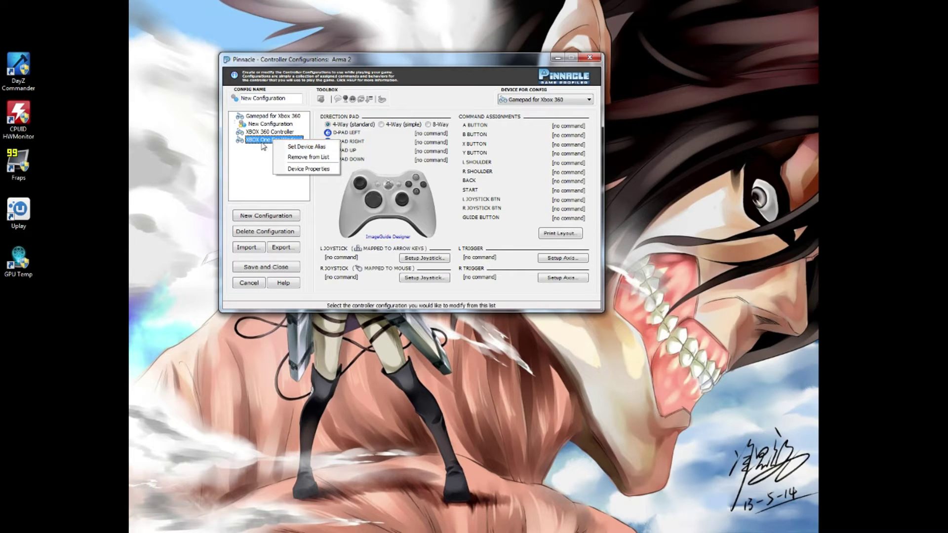
{"action": "left_click", "coordinate": [258, 217]}
{"action": "left_click", "coordinate": [258, 217]}
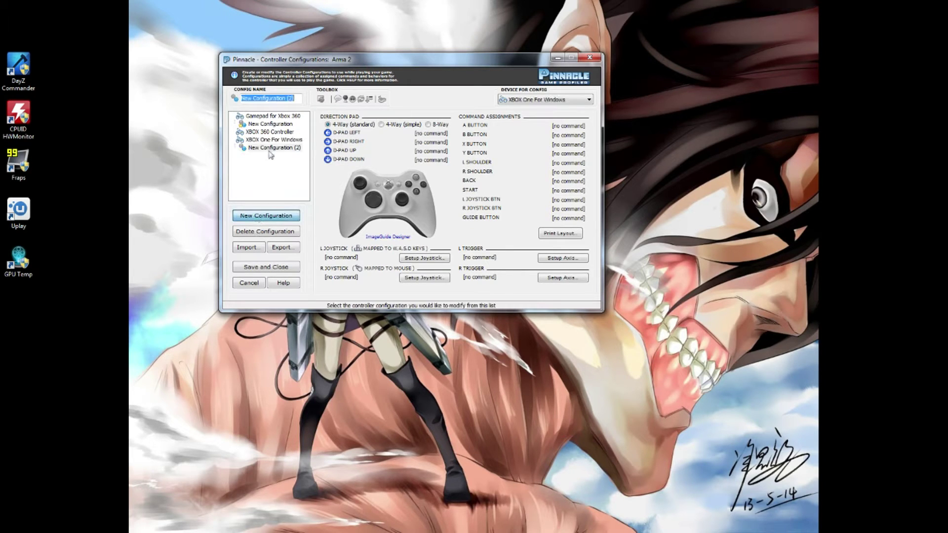
Delete the configuration under Gamepad for Xbox 360 and select the one under XBOX One For Windows.
{"action": "left_click", "coordinate": [272, 124]}
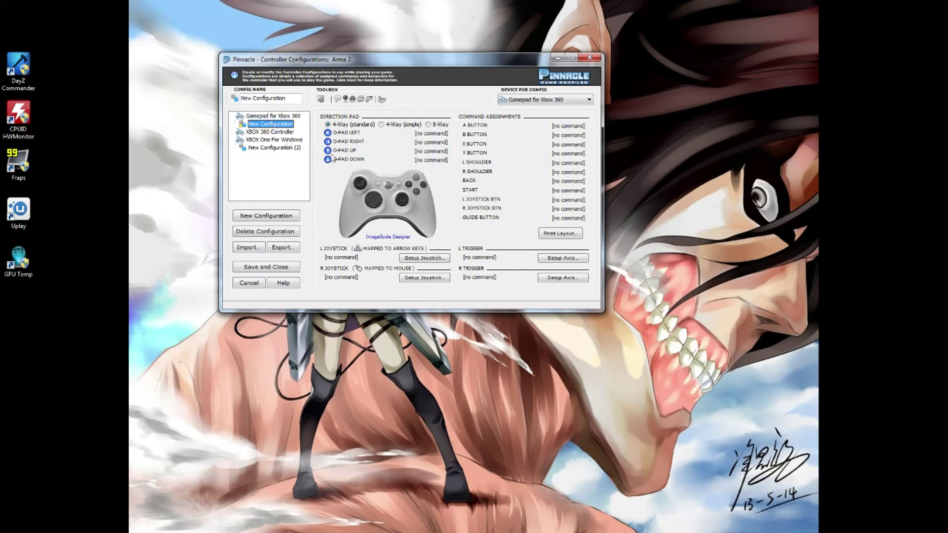
{"action": "right_click", "coordinate": [276, 126]}
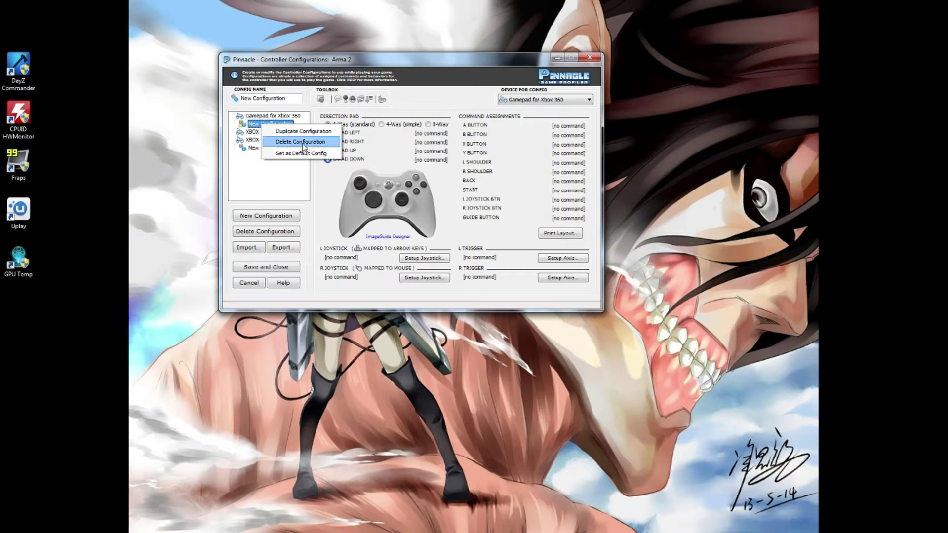
{"action": "left_click", "coordinate": [293, 142]}
{"action": "left_click", "coordinate": [509, 305]}
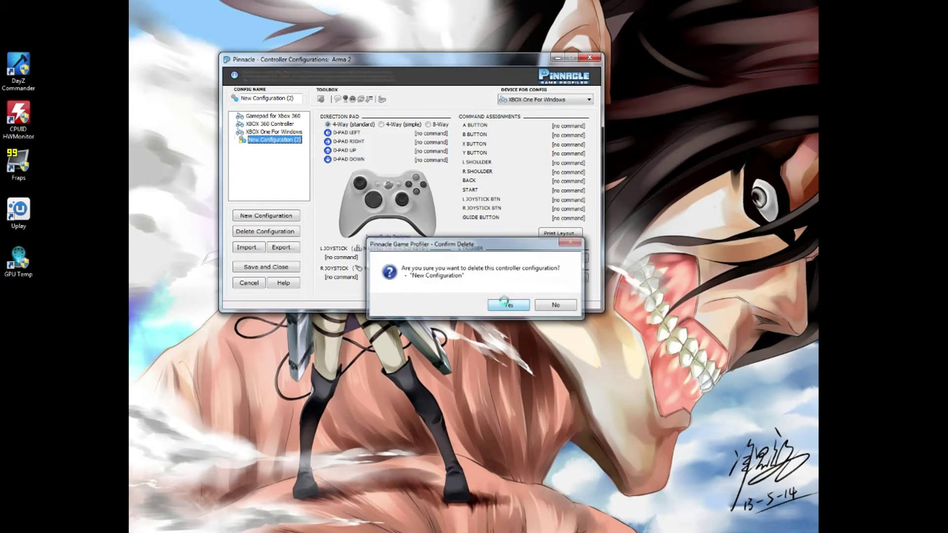
{"action": "left_click", "coordinate": [266, 133]}
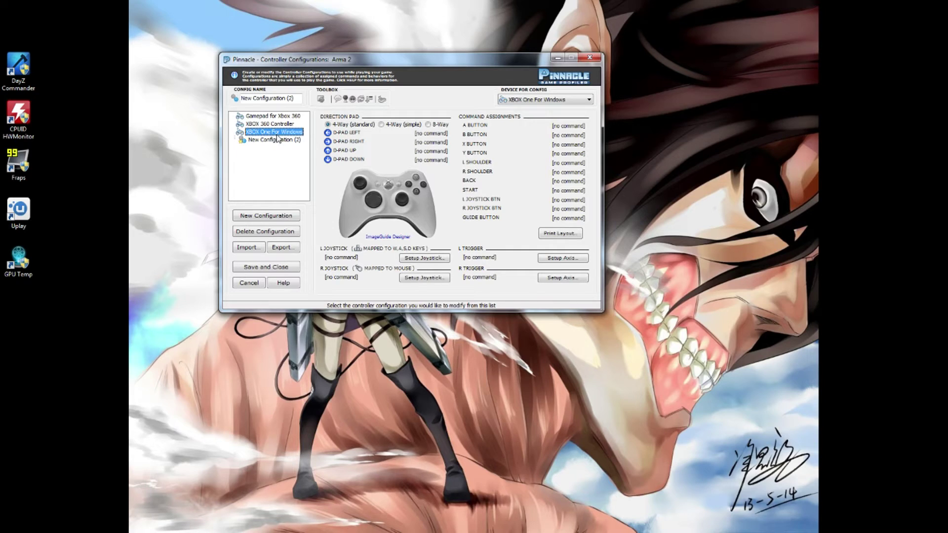
{"action": "left_click", "coordinate": [260, 141]}
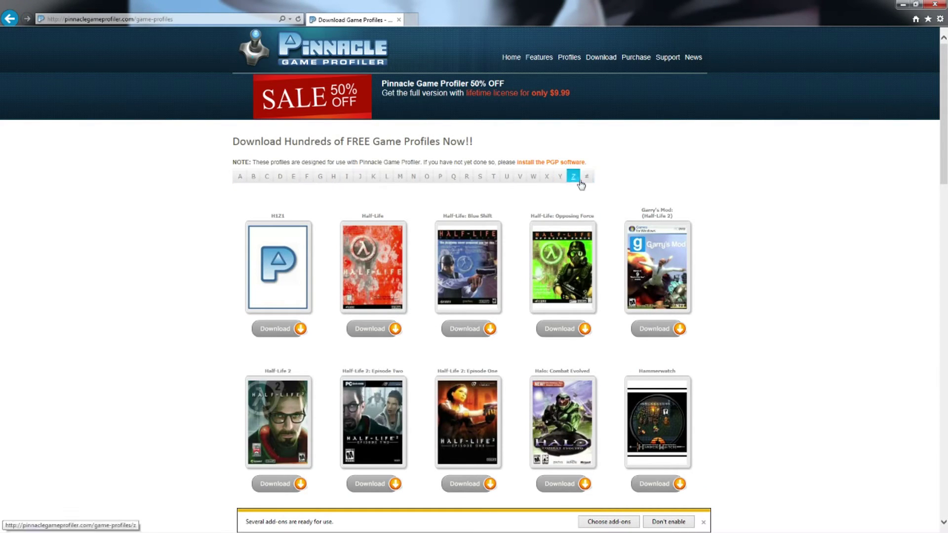
Switch to the browser and open the ArmA 2 profile page from the downloadable profiles starting with A.
{"action": "left_click", "coordinate": [243, 182]}
{"action": "left_click", "coordinate": [9, 19]}
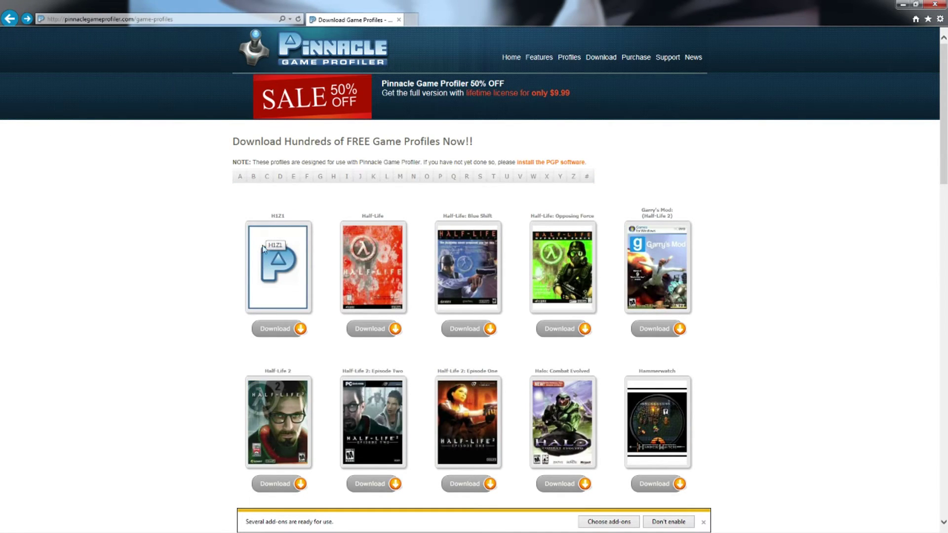
{"action": "left_click", "coordinate": [240, 178]}
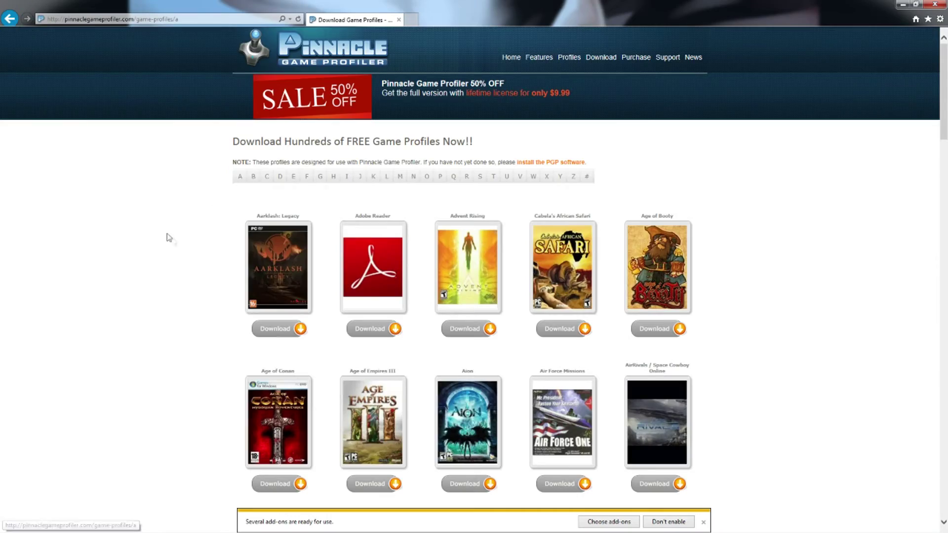
{"action": "scroll", "coordinate": [458, 255], "scroll_direction": "down", "scroll_amount": 5}
{"action": "scroll", "coordinate": [538, 252], "scroll_direction": "down", "scroll_amount": 5}
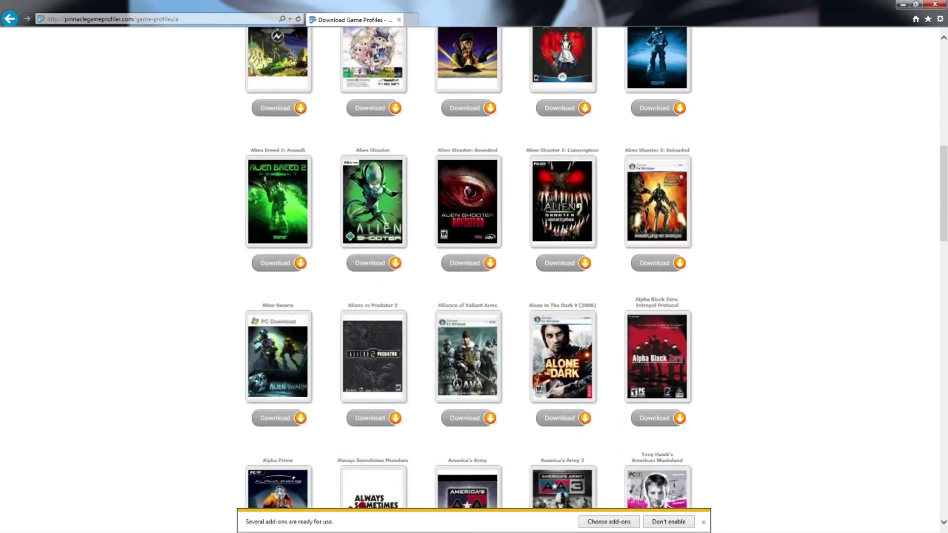
{"action": "scroll", "coordinate": [508, 188], "scroll_direction": "down", "scroll_amount": 3}
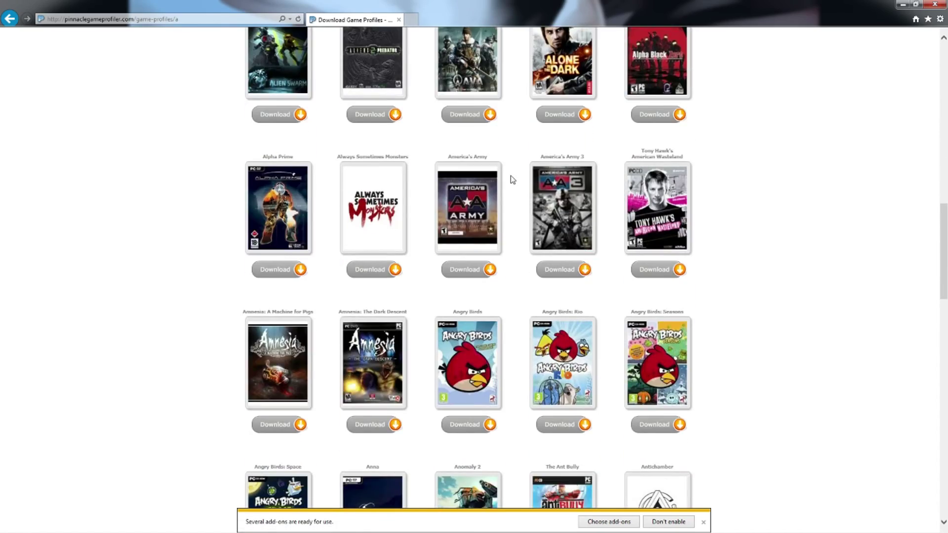
{"action": "scroll", "coordinate": [511, 179], "scroll_direction": "down", "scroll_amount": 5}
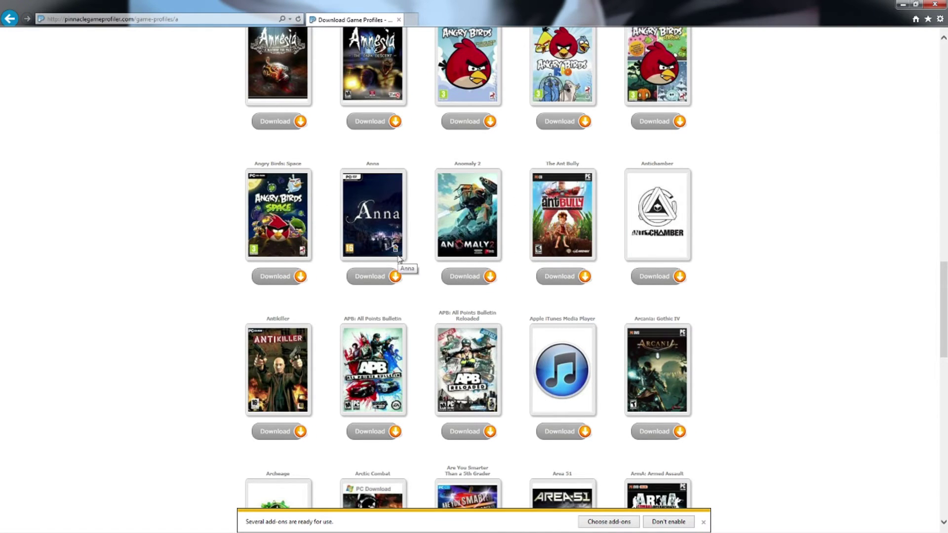
{"action": "scroll", "coordinate": [271, 339], "scroll_direction": "down", "scroll_amount": 4}
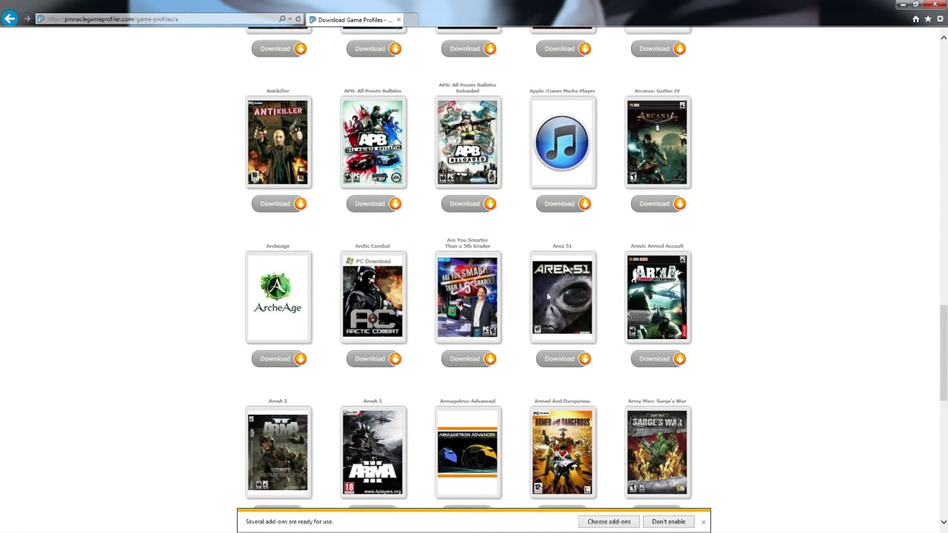
{"action": "scroll", "coordinate": [548, 296], "scroll_direction": "down", "scroll_amount": 4}
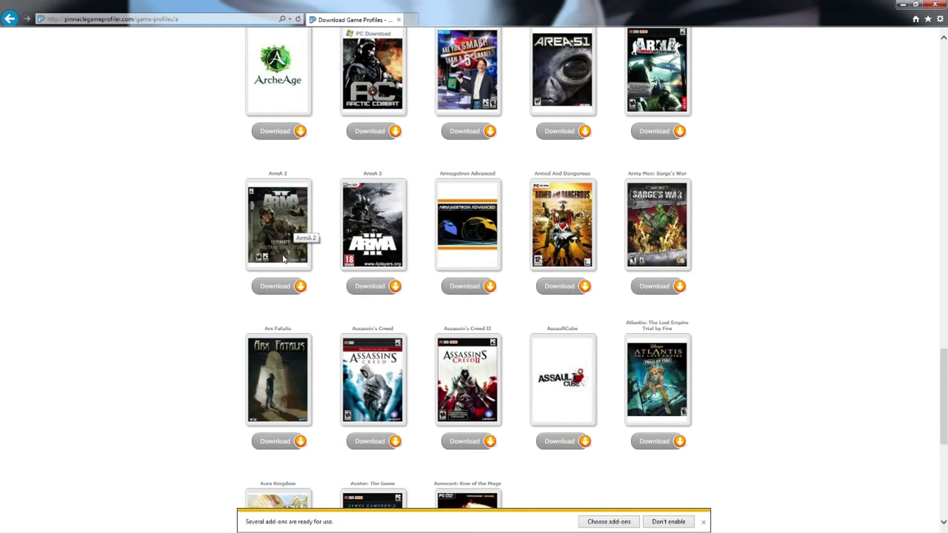
{"action": "left_click", "coordinate": [277, 295]}
Examine the ArmA 2 profile page's author notes, control modes and installation instructions.
{"action": "scroll", "coordinate": [161, 309], "scroll_direction": "down", "scroll_amount": 9}
{"action": "scroll", "coordinate": [175, 220], "scroll_direction": "down", "scroll_amount": 5}
{"action": "scroll", "coordinate": [177, 219], "scroll_direction": "up", "scroll_amount": 6}
{"action": "scroll", "coordinate": [176, 272], "scroll_direction": "down", "scroll_amount": 2}
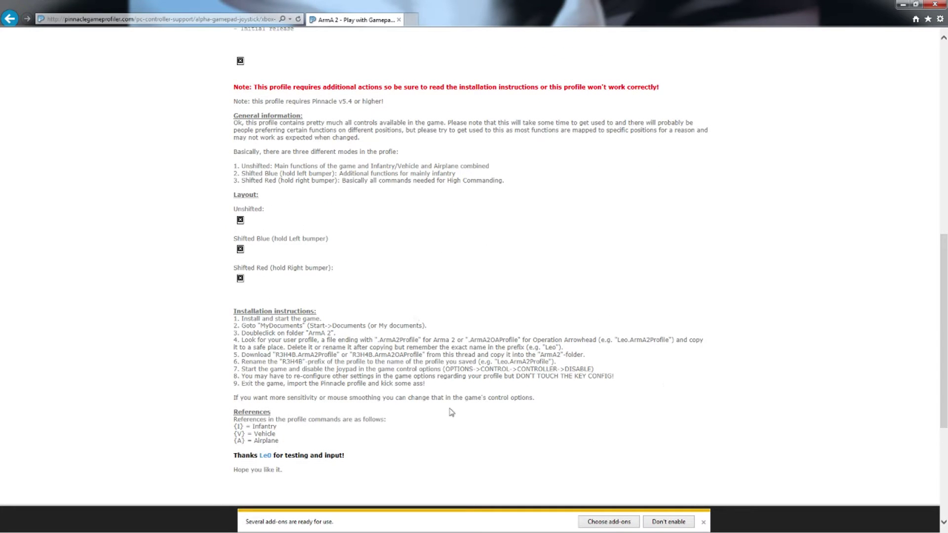
{"action": "scroll", "coordinate": [470, 342], "scroll_direction": "up", "scroll_amount": 8}
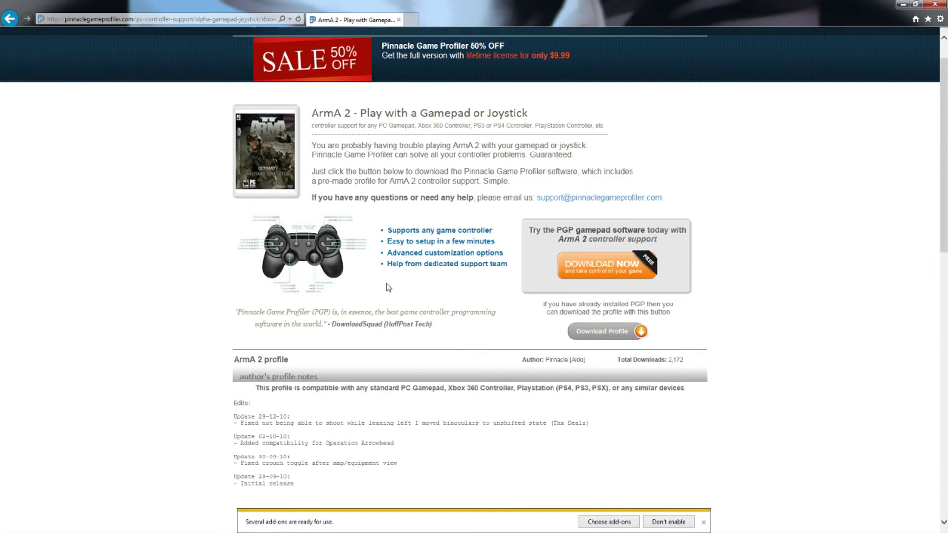
{"action": "scroll", "coordinate": [214, 247], "scroll_direction": "down", "scroll_amount": 3}
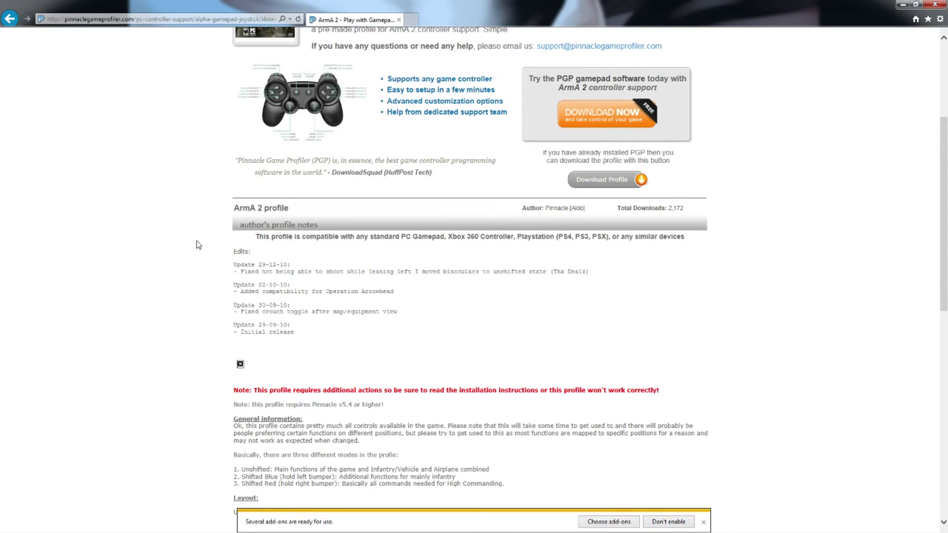
Request the ArmA 2 profile download from its page and cancel the offered file.
{"action": "scroll", "coordinate": [198, 247], "scroll_direction": "up", "scroll_amount": 1}
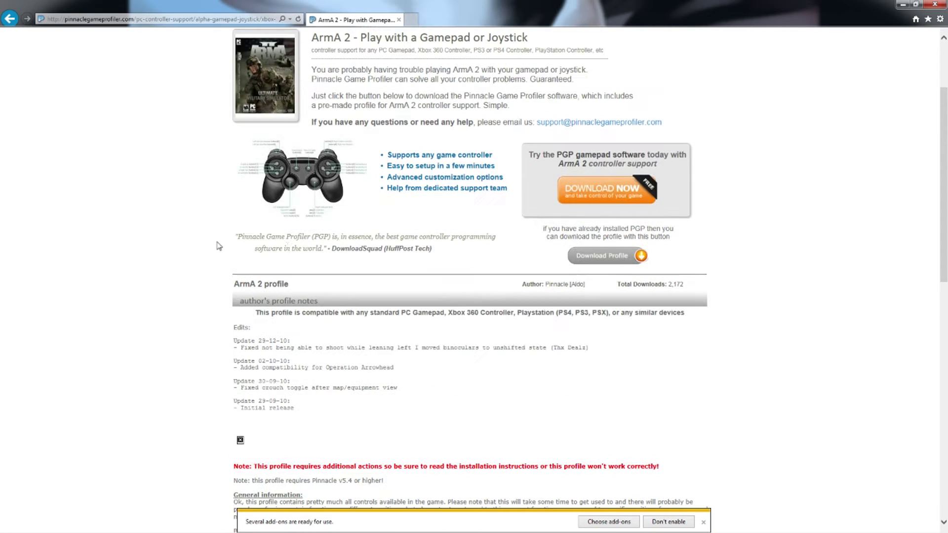
{"action": "left_click", "coordinate": [617, 259]}
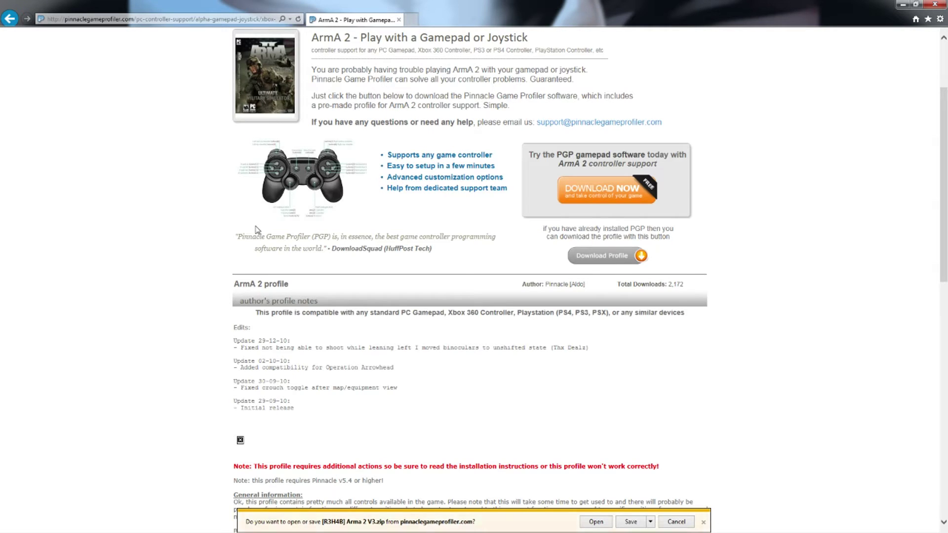
{"action": "scroll", "coordinate": [500, 303], "scroll_direction": "down", "scroll_amount": 3}
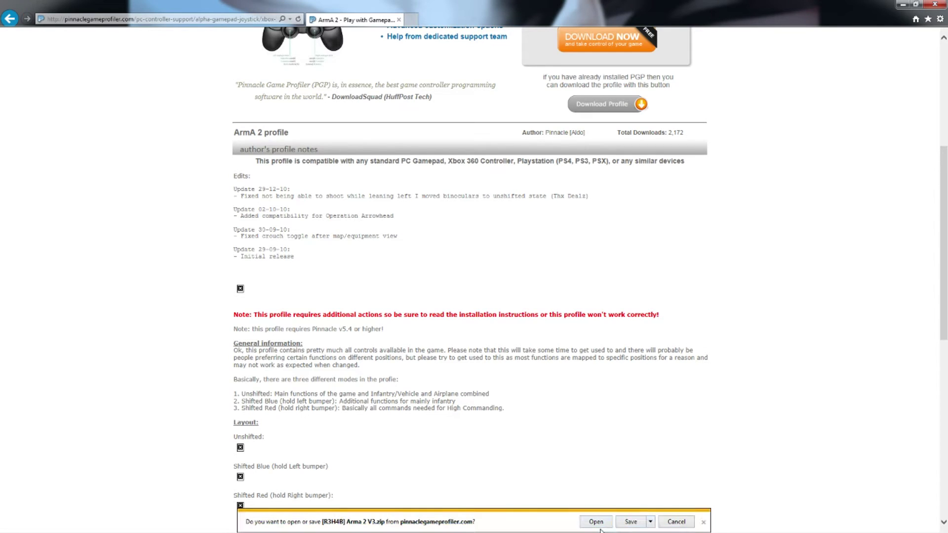
{"action": "left_click", "coordinate": [677, 524]}
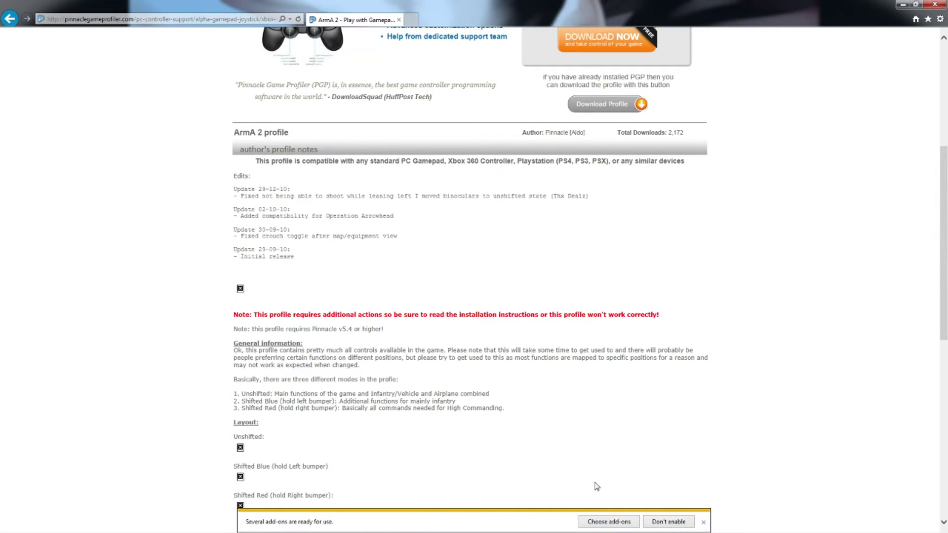
{"action": "scroll", "coordinate": [463, 346], "scroll_direction": "up", "scroll_amount": 5}
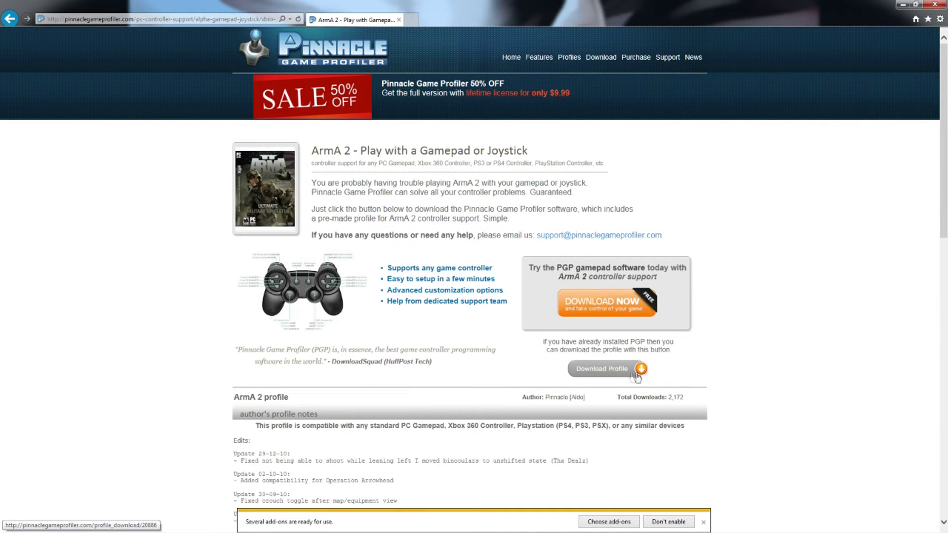
Return to the site's home page, open the game profiles list and show the profiles starting with H.
{"action": "left_click", "coordinate": [2, 20]}
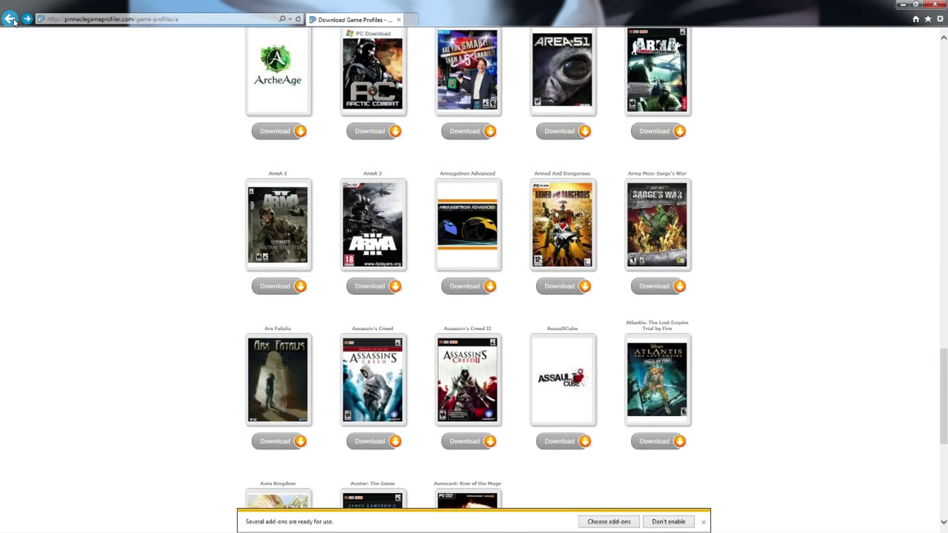
{"action": "left_click", "coordinate": [12, 21]}
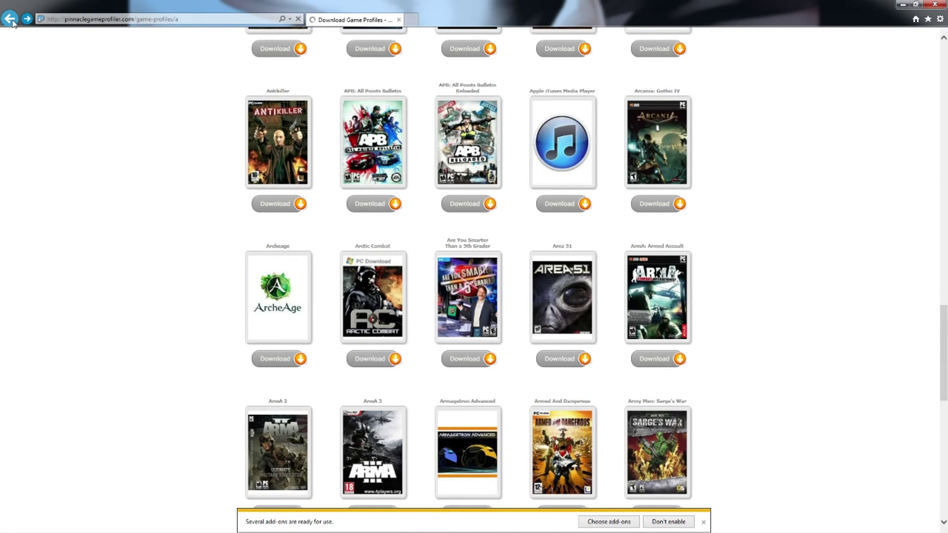
{"action": "left_click", "coordinate": [12, 21]}
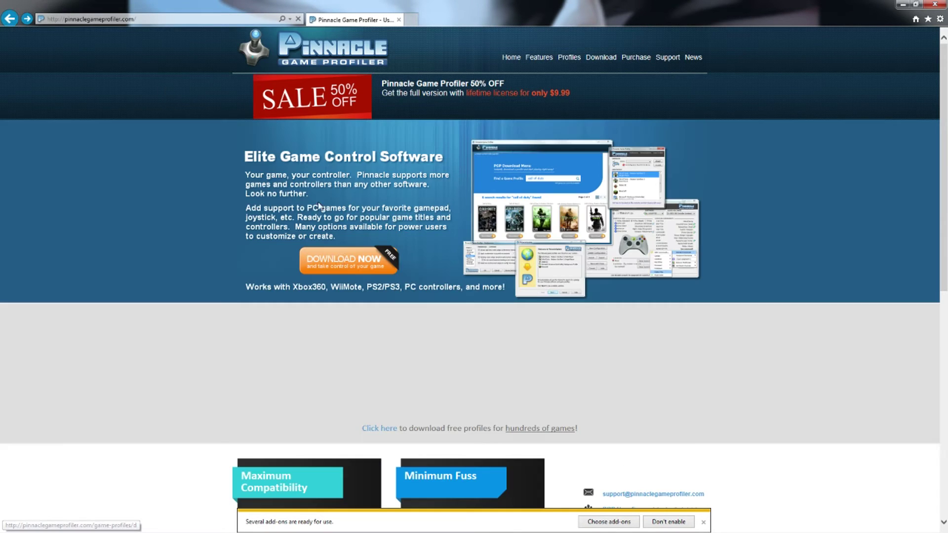
{"action": "left_click", "coordinate": [569, 58]}
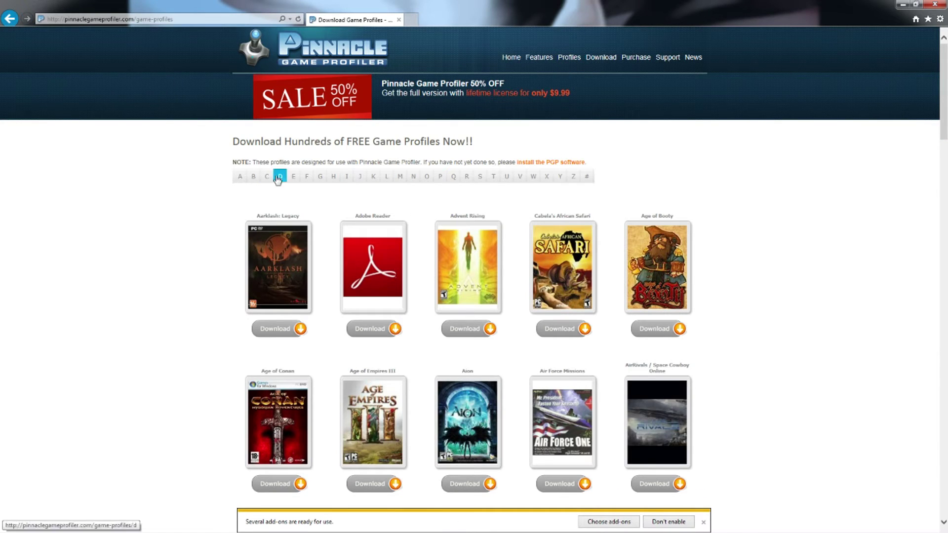
{"action": "scroll", "coordinate": [533, 163], "scroll_direction": "down", "scroll_amount": 5}
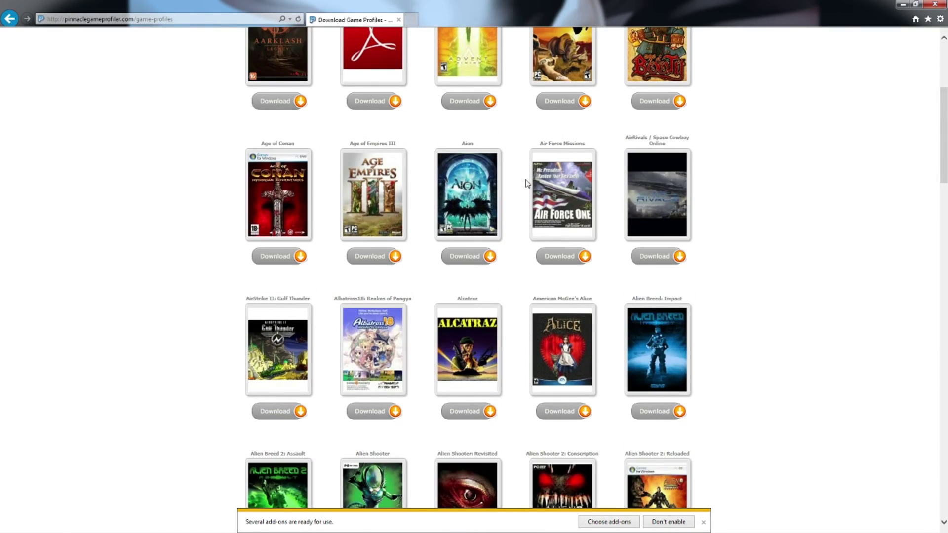
{"action": "scroll", "coordinate": [527, 184], "scroll_direction": "up", "scroll_amount": 5}
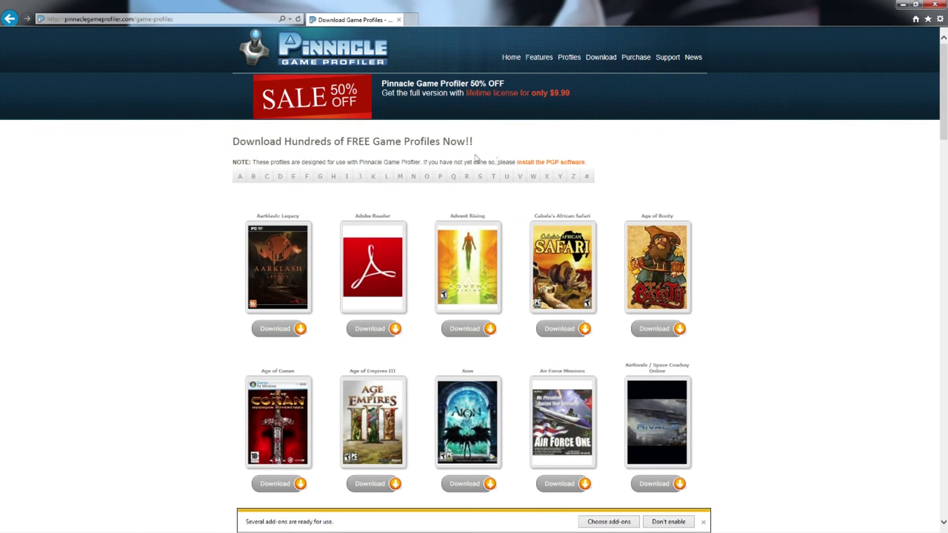
{"action": "left_click", "coordinate": [334, 177]}
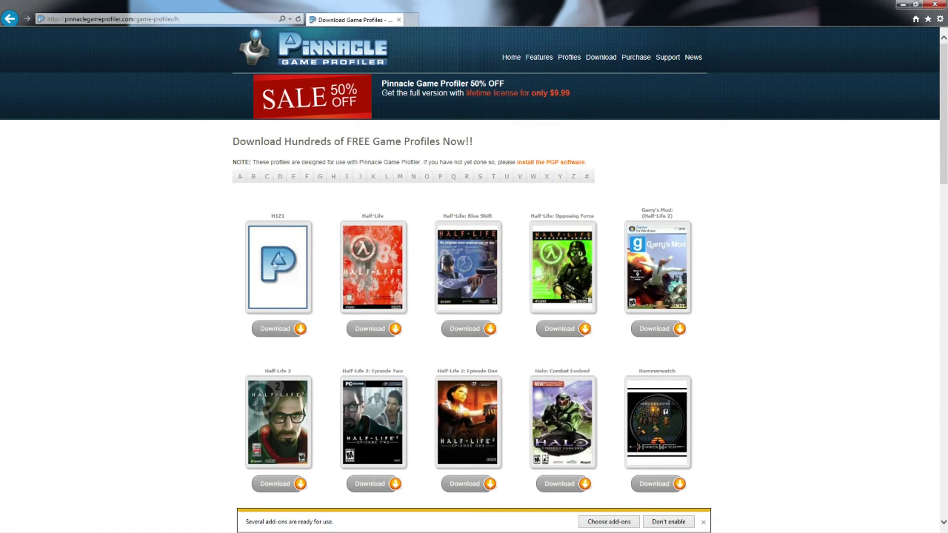
Read the author's notes on the H1Z1 profile page and return to Pinnacle's Controller Configurations window.
{"action": "left_click", "coordinate": [275, 330]}
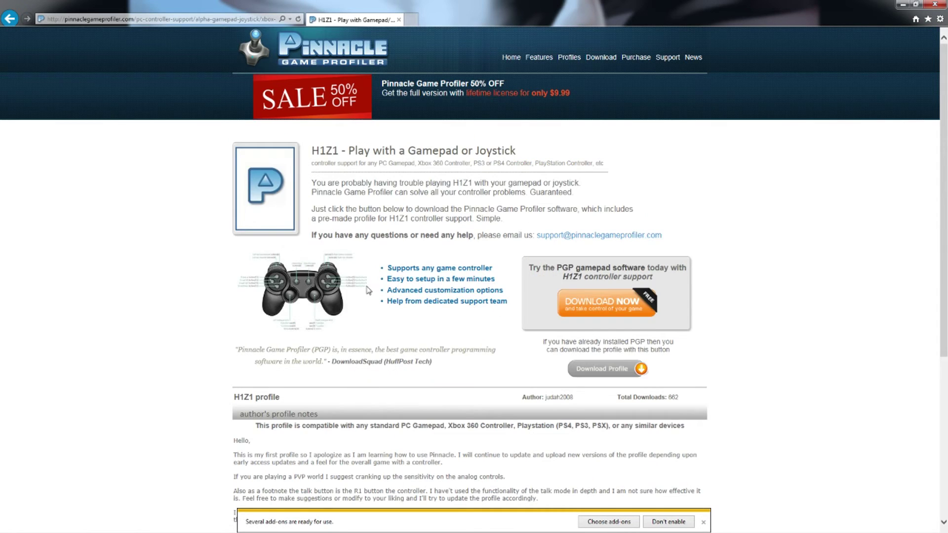
{"action": "scroll", "coordinate": [368, 290], "scroll_direction": "down", "scroll_amount": 6}
{"action": "scroll", "coordinate": [368, 290], "scroll_direction": "up", "scroll_amount": 5}
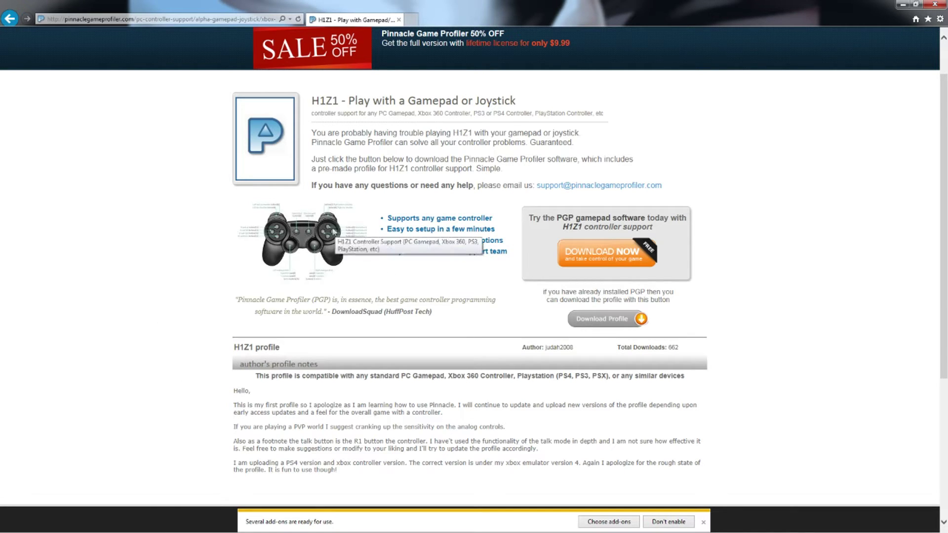
{"action": "left_click", "coordinate": [10, 20]}
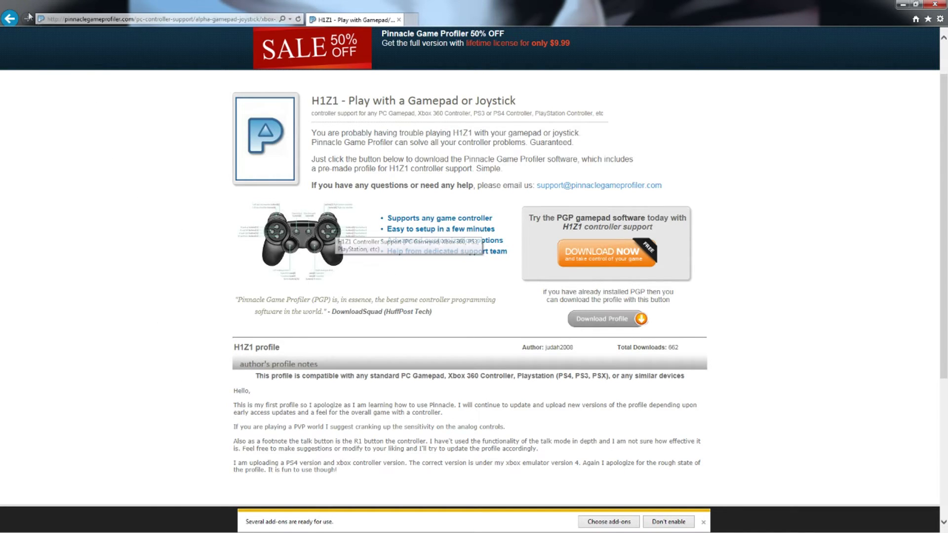
{"action": "left_click", "coordinate": [12, 21]}
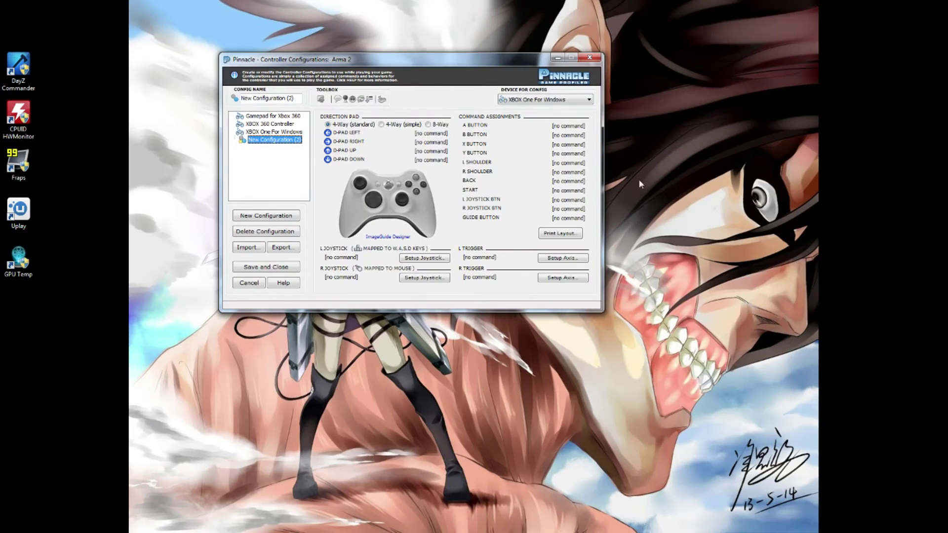
Load Arma 3 Beta (V - 0.3).pin from the Downloads folder for import into the Arma 2 controller configurations.
{"action": "left_click", "coordinate": [246, 248]}
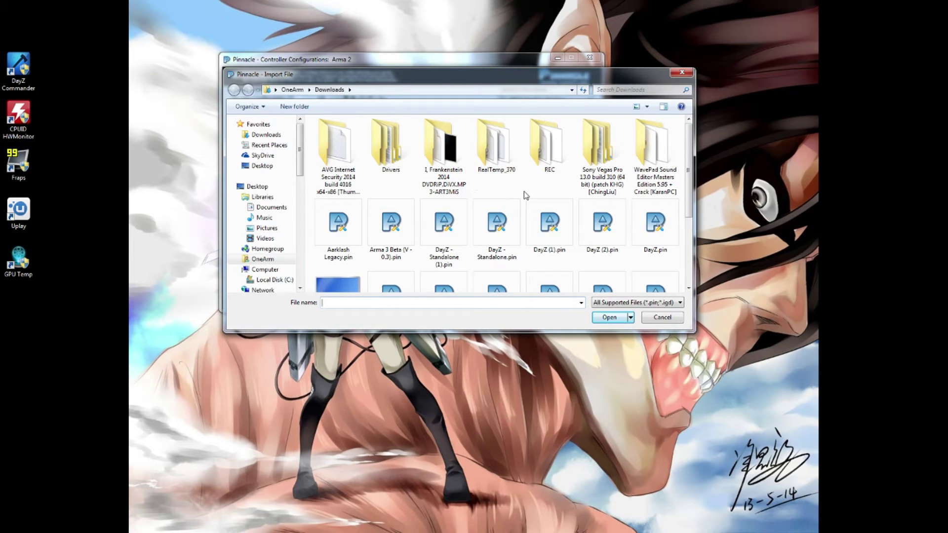
{"action": "left_click_drag", "start_coordinate": [693, 157], "coordinate": [693, 197]}
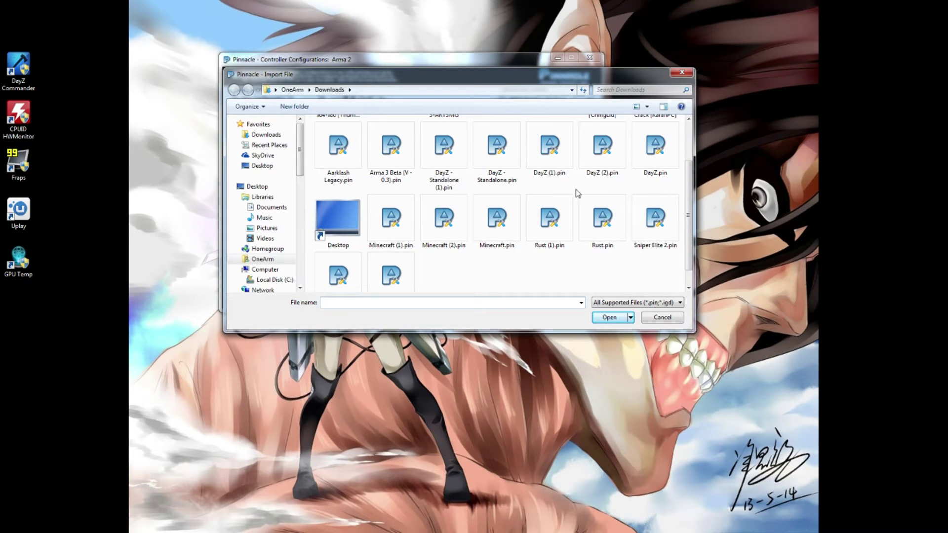
{"action": "left_click_drag", "start_coordinate": [694, 197], "coordinate": [690, 228]}
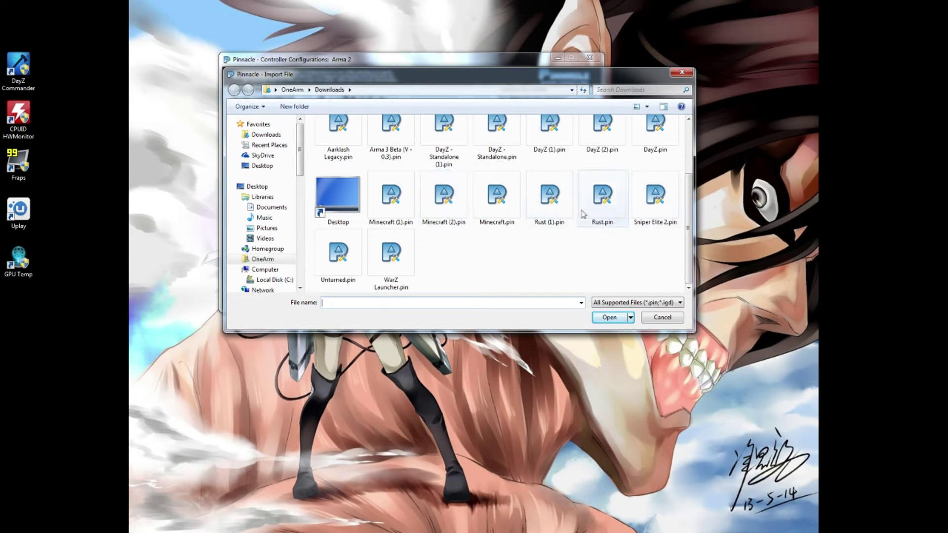
{"action": "left_click_drag", "start_coordinate": [690, 211], "coordinate": [691, 185]}
{"action": "left_click", "coordinate": [389, 182]}
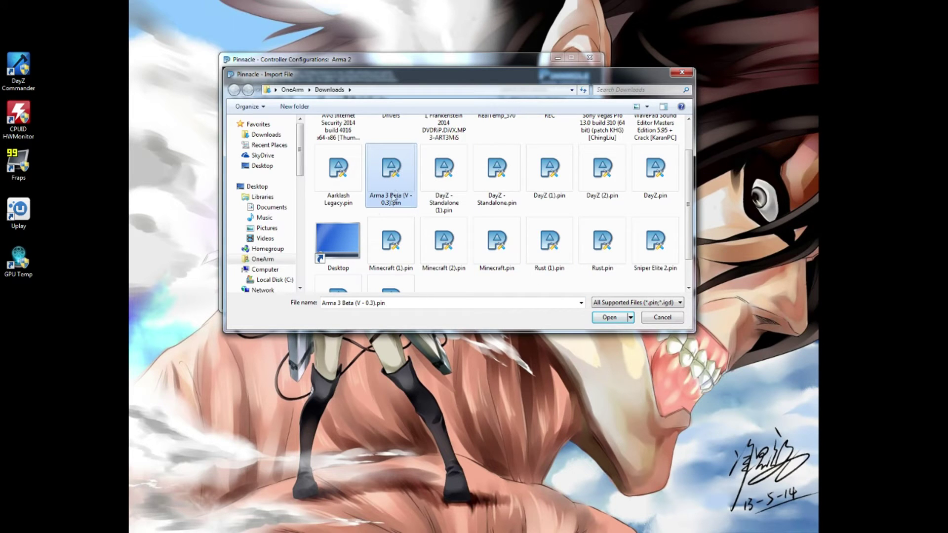
{"action": "left_click", "coordinate": [610, 318]}
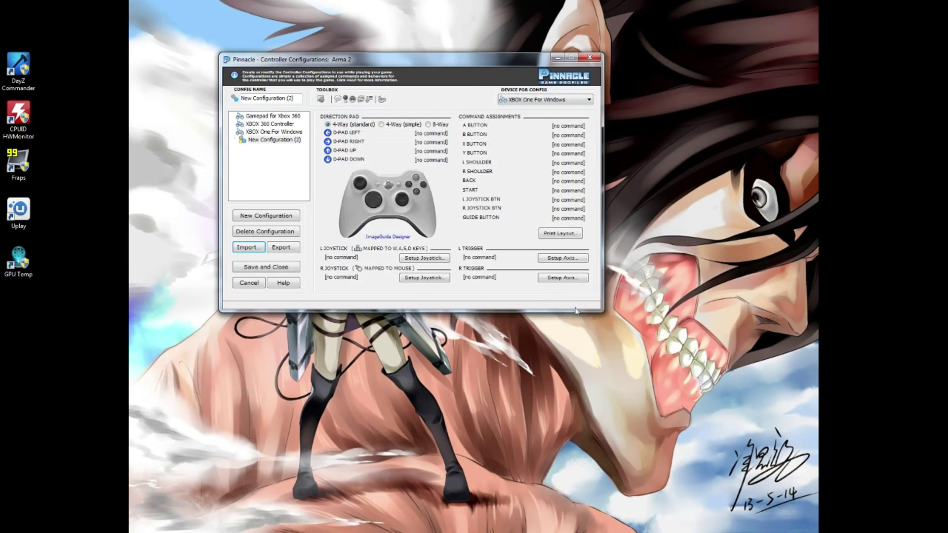
Exclude the Gamepad for Xbox 360 and XBOX 360 Controller configurations and import the remaining profile data with XBOX One For Windows.
{"action": "left_click_drag", "start_coordinate": [491, 211], "coordinate": [491, 229]}
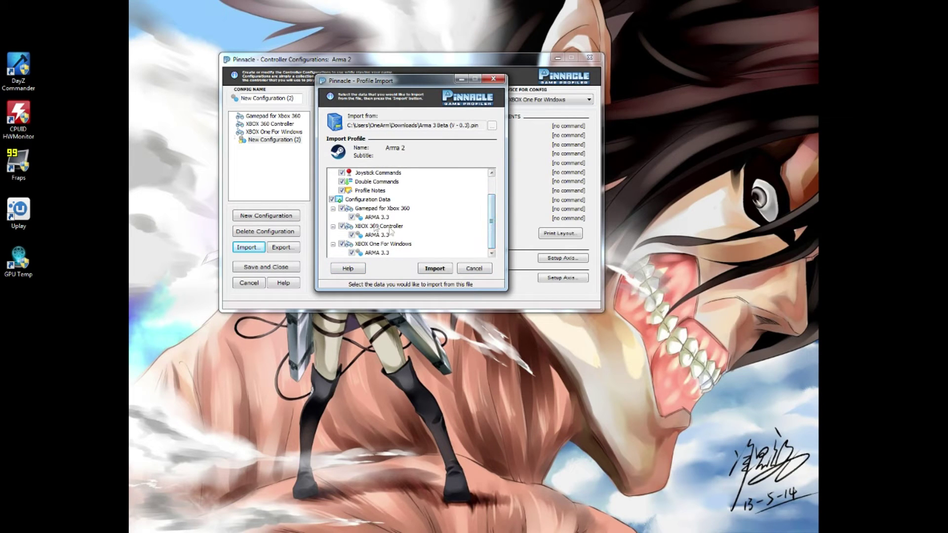
{"action": "left_click", "coordinate": [342, 209]}
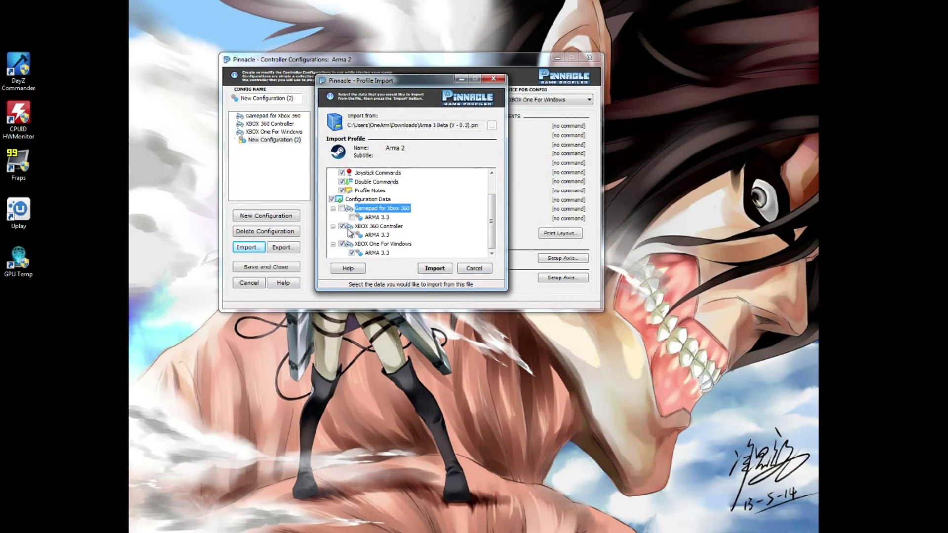
{"action": "left_click", "coordinate": [343, 227]}
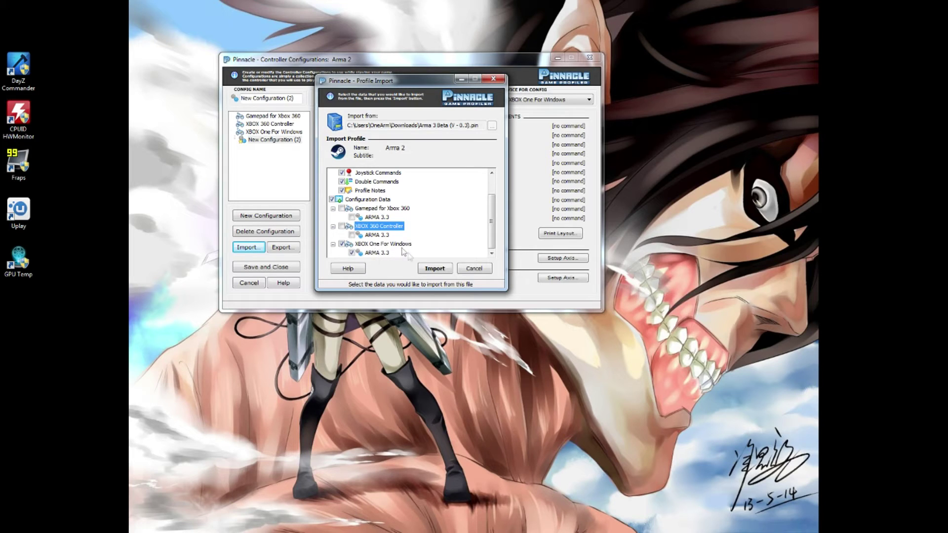
{"action": "left_click", "coordinate": [435, 269]}
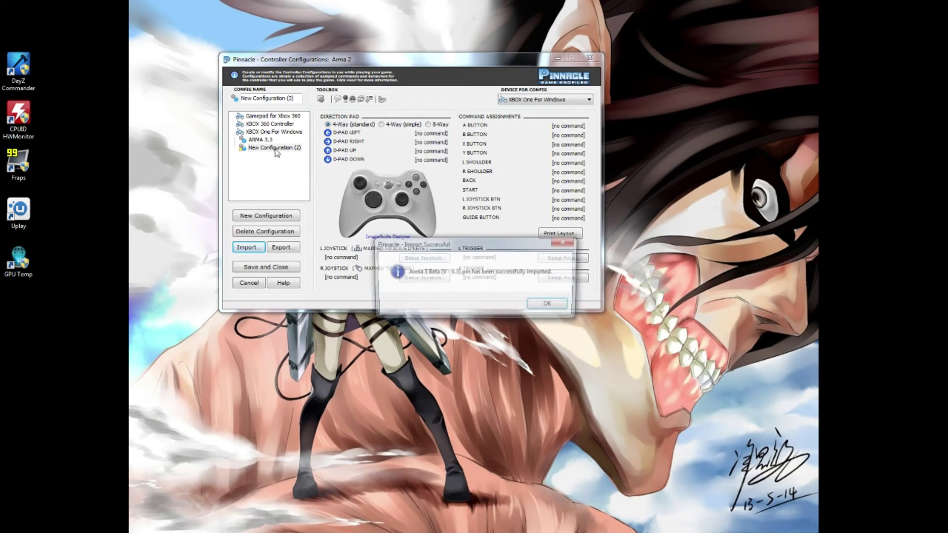
{"action": "left_click", "coordinate": [548, 304]}
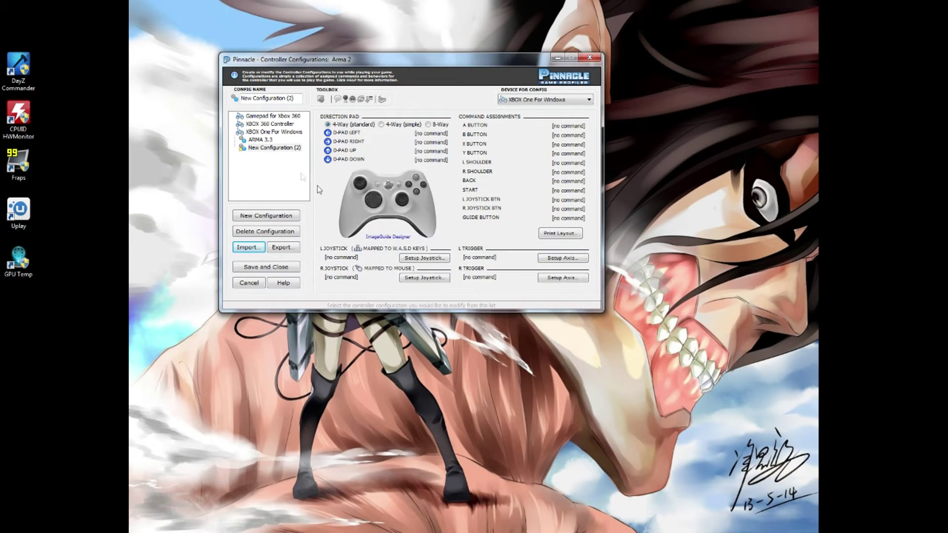
Compare the button assignments of the imported ARMA 3.3 configuration with those of New Configuration (2).
{"action": "left_click", "coordinate": [261, 140]}
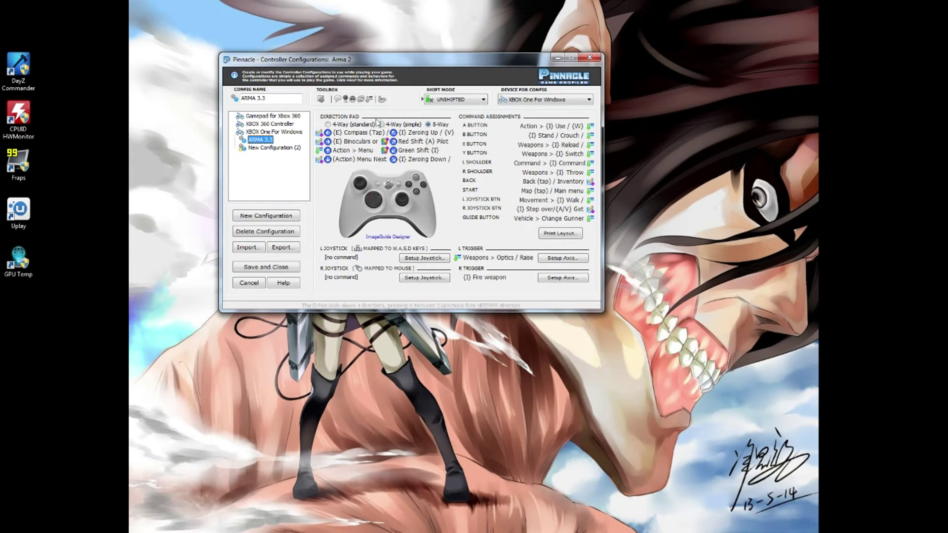
{"action": "left_click", "coordinate": [278, 148]}
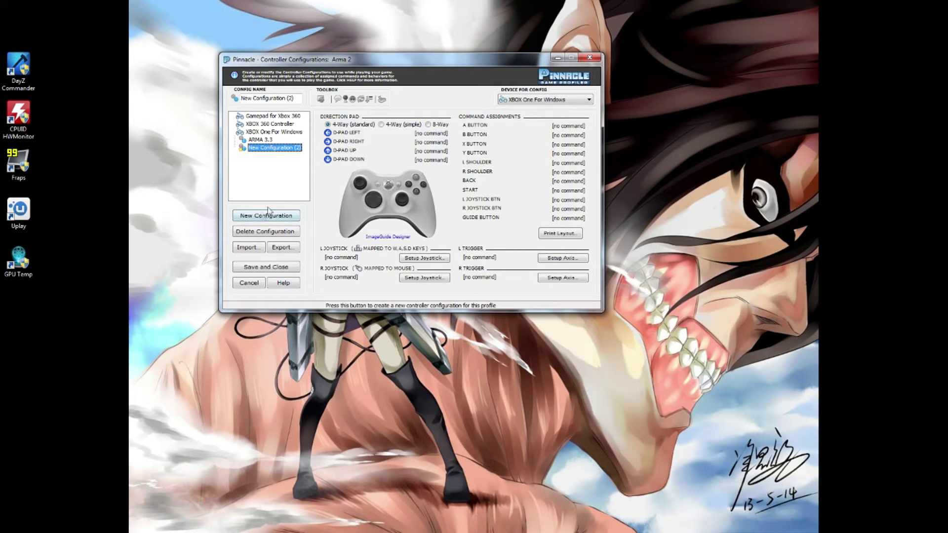
{"action": "left_click", "coordinate": [271, 141]}
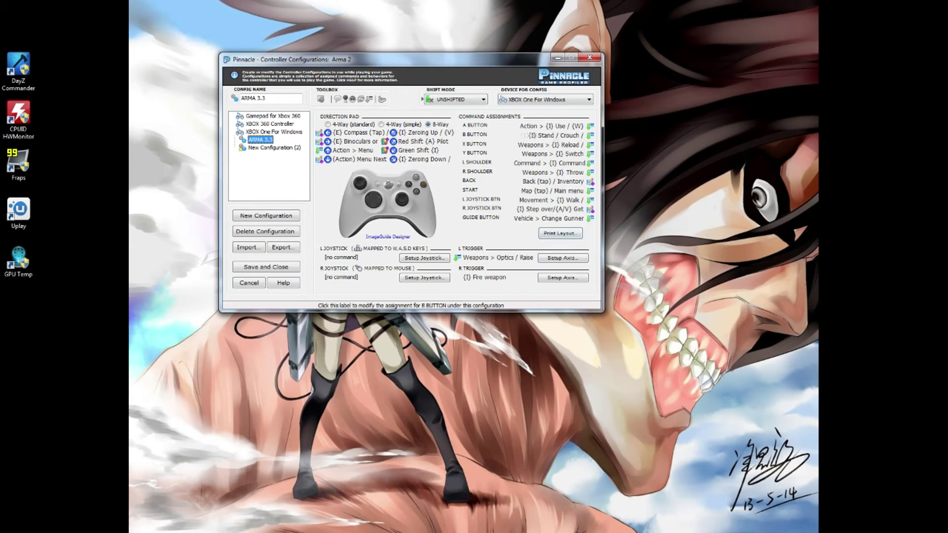
Open the standard commands editor from the A button of New Configuration (2) and create a new command named Jump.
{"action": "left_click", "coordinate": [284, 148]}
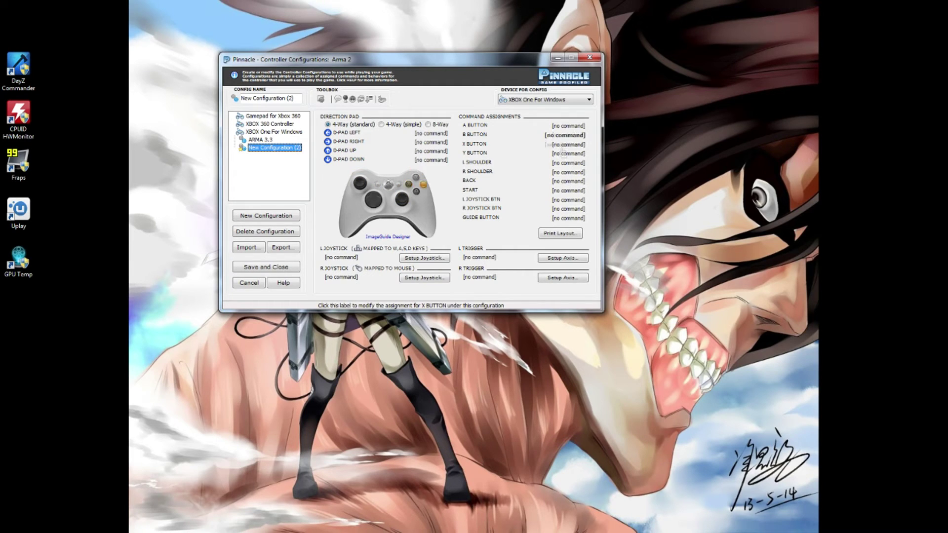
{"action": "left_click", "coordinate": [564, 126]}
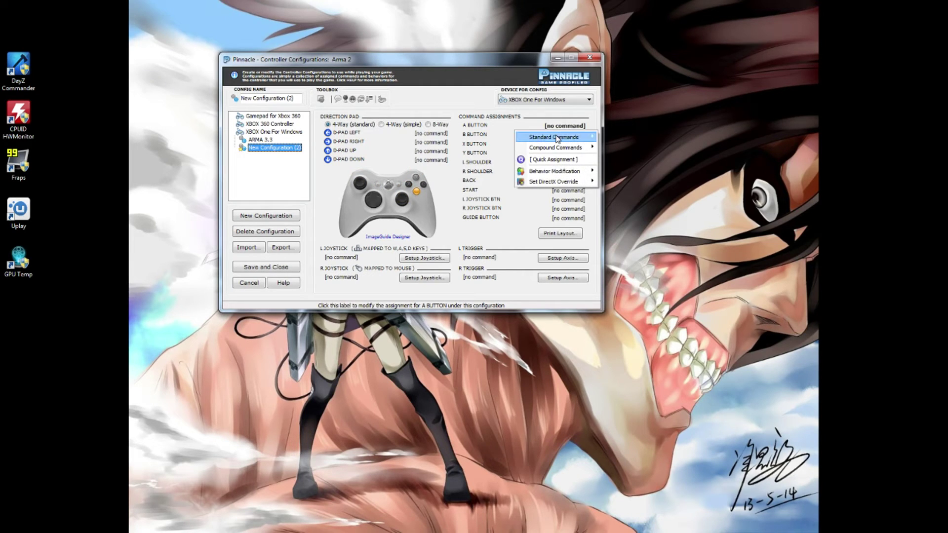
{"action": "mouse_move", "coordinate": [558, 138]}
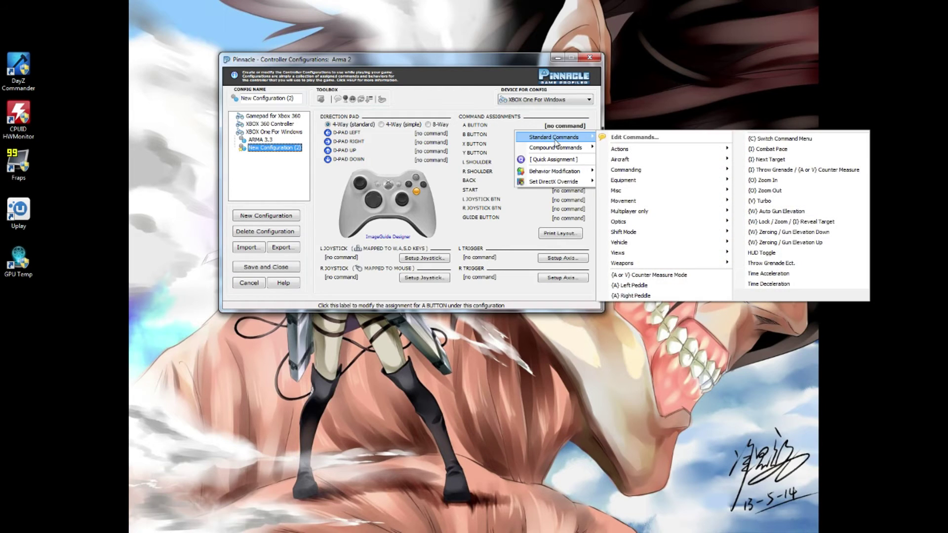
{"action": "left_click", "coordinate": [634, 142]}
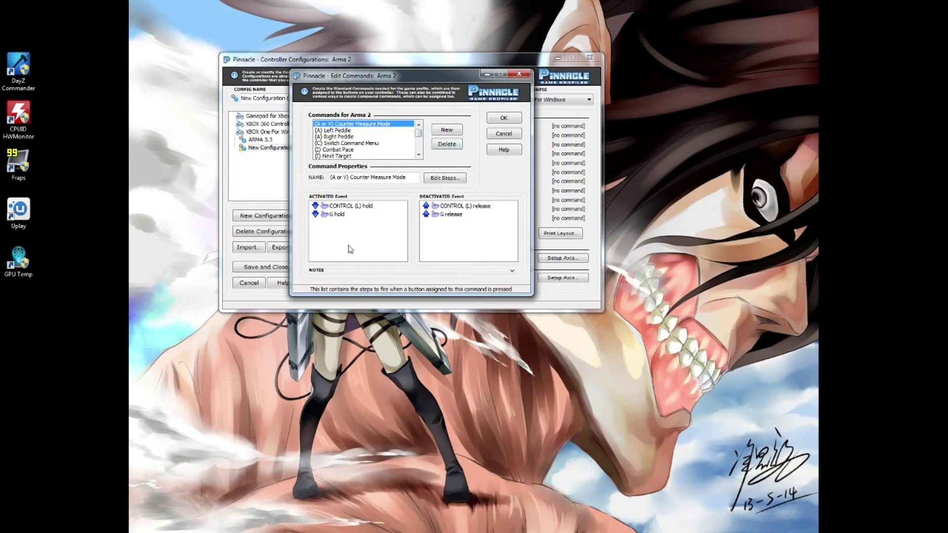
{"action": "mouse_move", "coordinate": [419, 132]}
{"action": "left_mouse_down"}
{"action": "mouse_move", "coordinate": [418, 153]}
{"action": "mouse_move", "coordinate": [419, 125]}
{"action": "left_mouse_up"}
{"action": "left_click", "coordinate": [445, 129]}
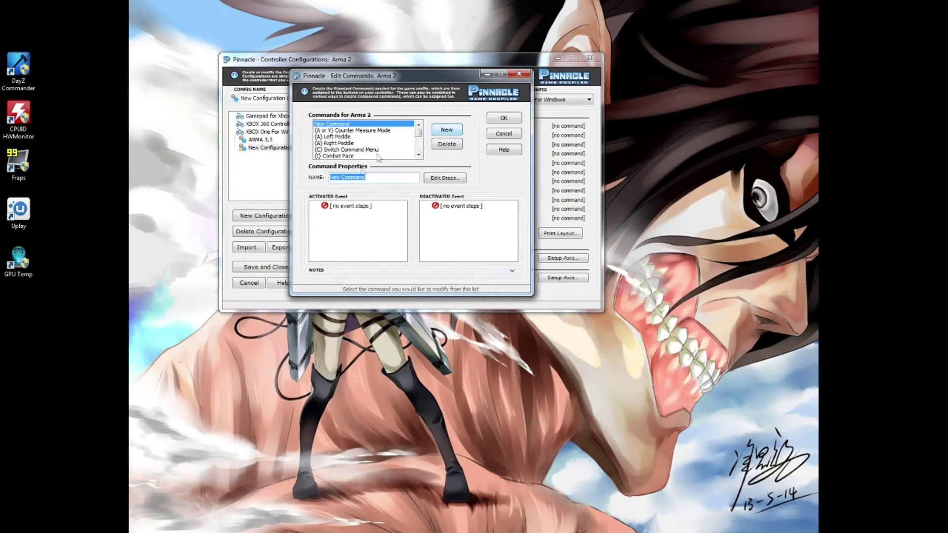
{"action": "type", "text": "Jump"}
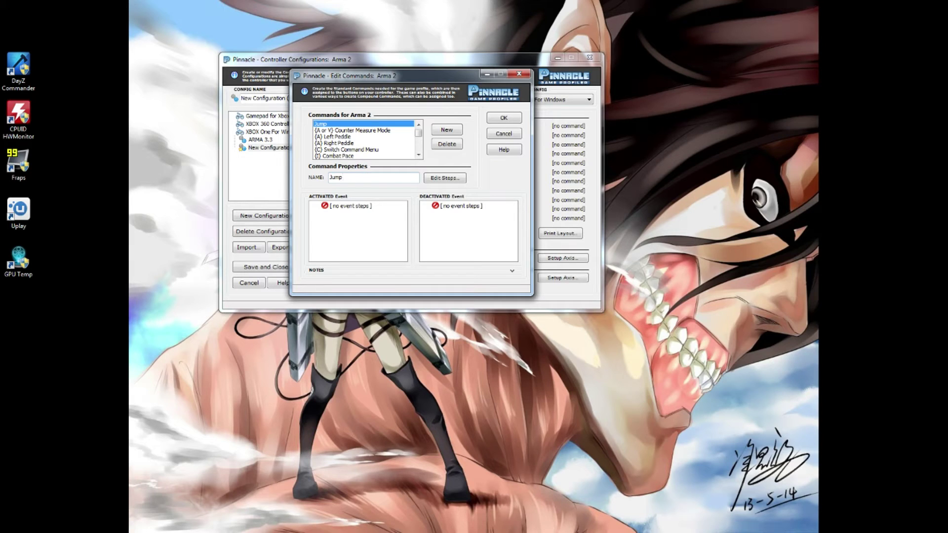
Open the event steps of the Jump command and choose keyboard key SPACEBAR as the new event step.
{"action": "left_click", "coordinate": [445, 178]}
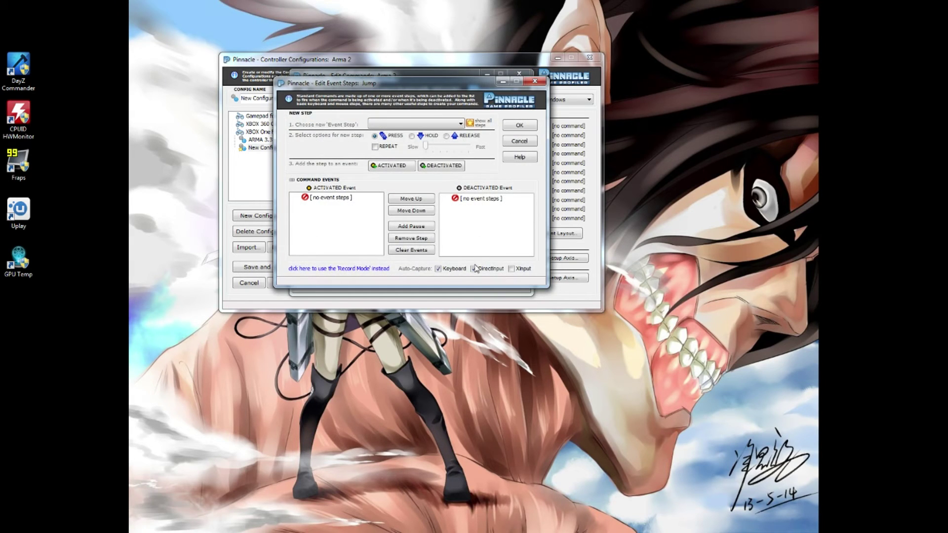
{"action": "left_click", "coordinate": [402, 124]}
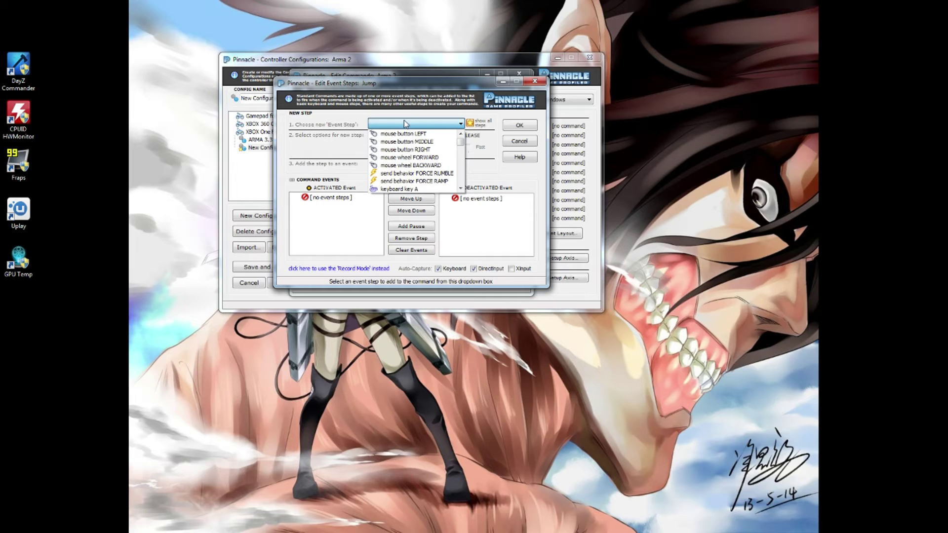
{"action": "key", "text": "space"}
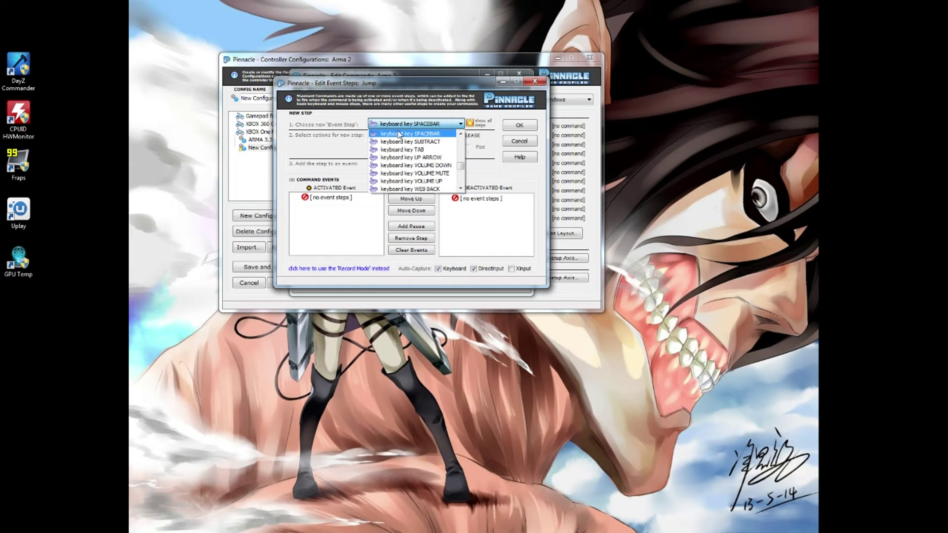
{"action": "left_click", "coordinate": [400, 134]}
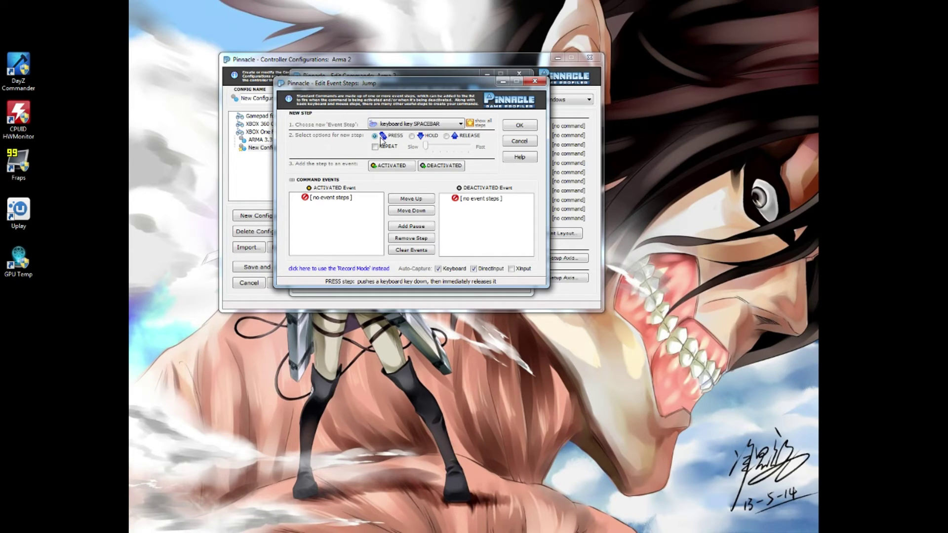
Try the HOLD and REPEAT options for the SPACEBAR step and restore PRESS with REPEAT off.
{"action": "left_click", "coordinate": [412, 136]}
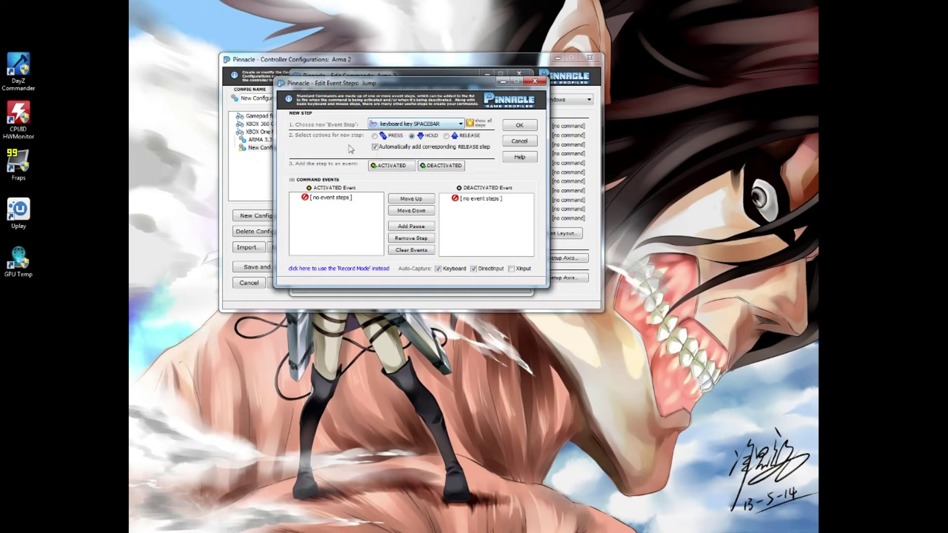
{"action": "left_click", "coordinate": [376, 136]}
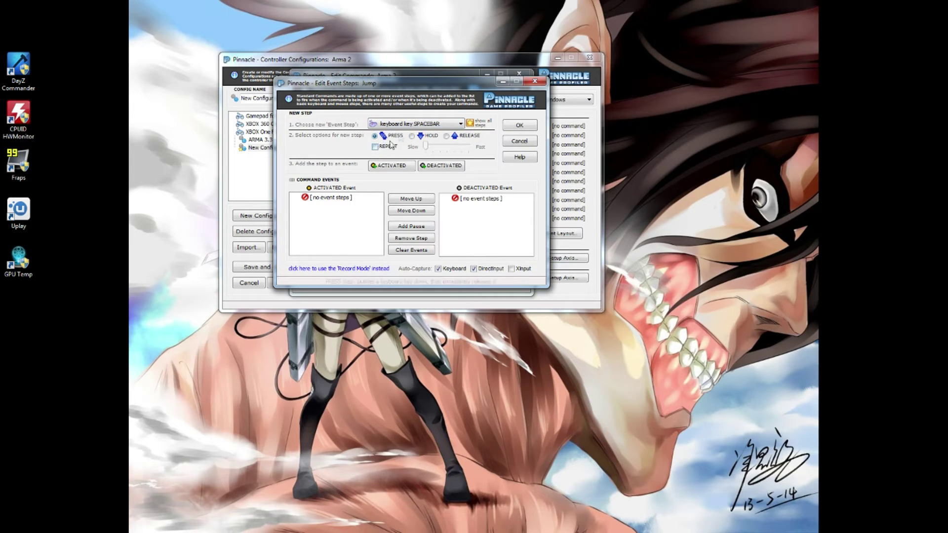
{"action": "left_click", "coordinate": [376, 147]}
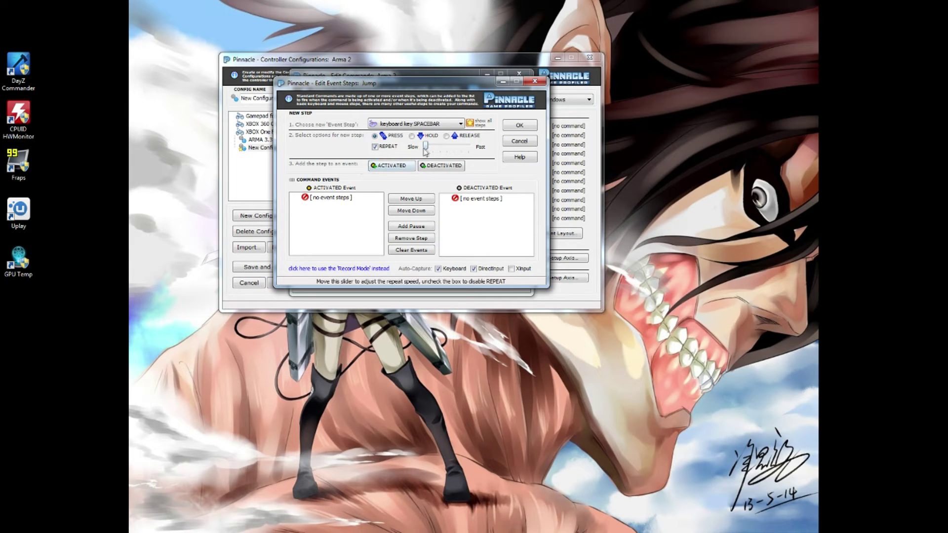
{"action": "mouse_move", "coordinate": [427, 150]}
{"action": "left_mouse_down"}
{"action": "mouse_move", "coordinate": [472, 150]}
{"action": "mouse_move", "coordinate": [426, 147]}
{"action": "left_mouse_up"}
{"action": "left_click", "coordinate": [375, 146]}
{"action": "left_click", "coordinate": [376, 146]}
{"action": "left_click", "coordinate": [376, 147]}
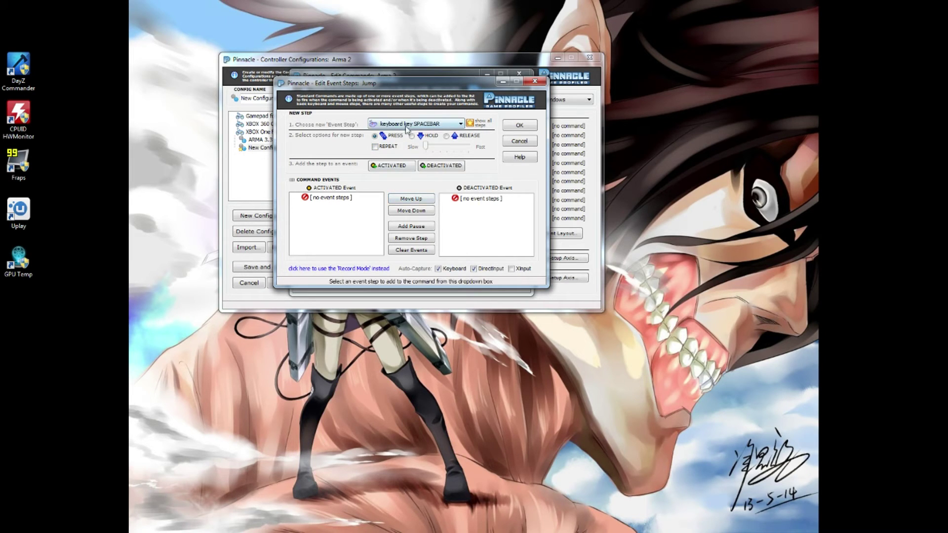
Add the SPACEBAR press to the ACTIVATED event of Jump and accept the command.
{"action": "left_click", "coordinate": [397, 168]}
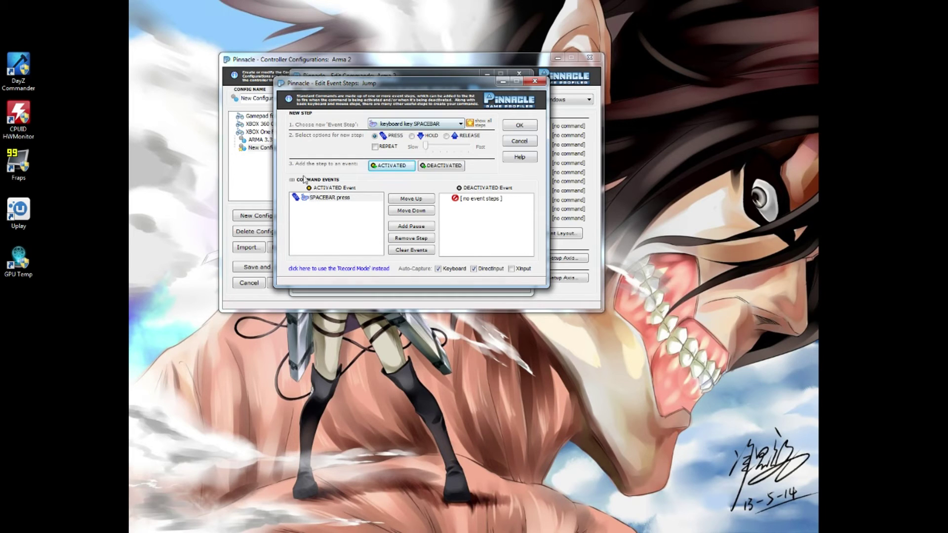
{"action": "left_click", "coordinate": [520, 125]}
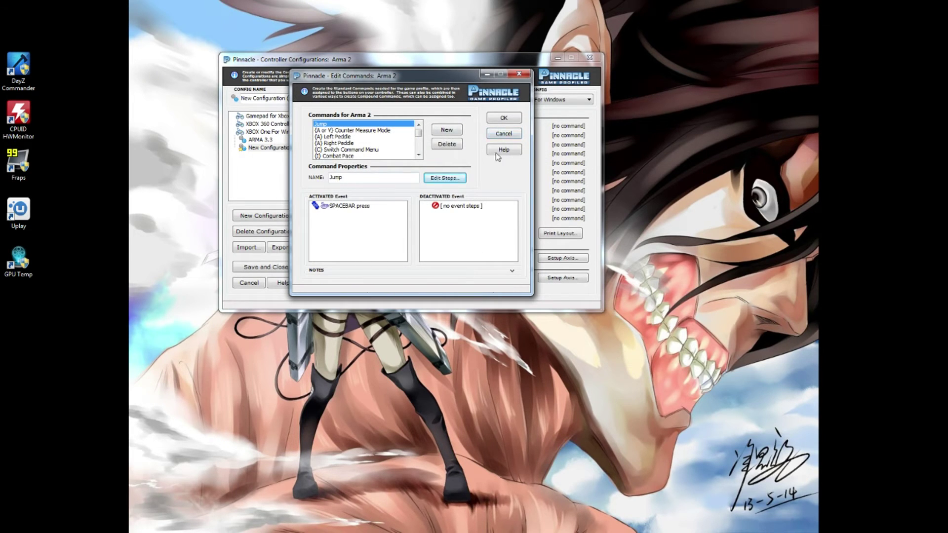
{"action": "left_click", "coordinate": [504, 117]}
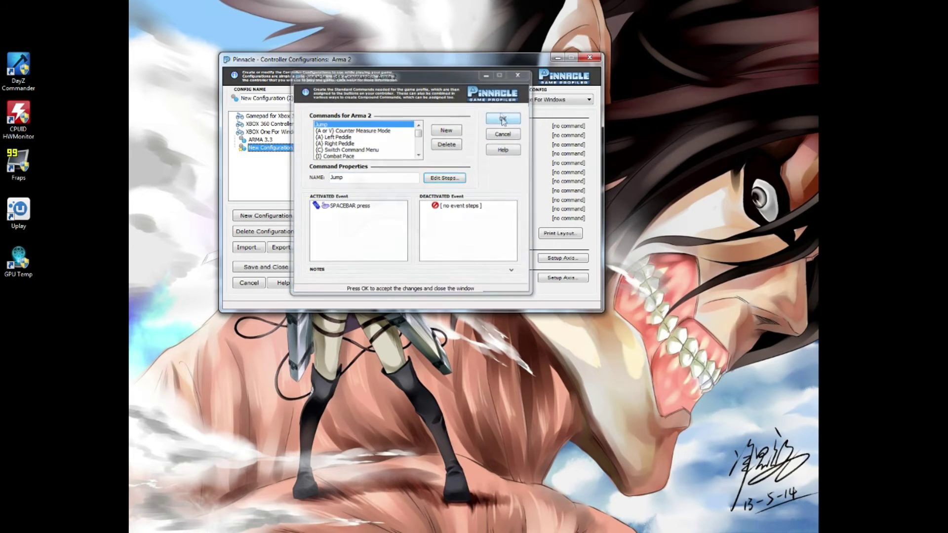
Assign the Jump standard command to the A button of New Configuration (2).
{"action": "left_click", "coordinate": [568, 128]}
{"action": "mouse_move", "coordinate": [558, 137]}
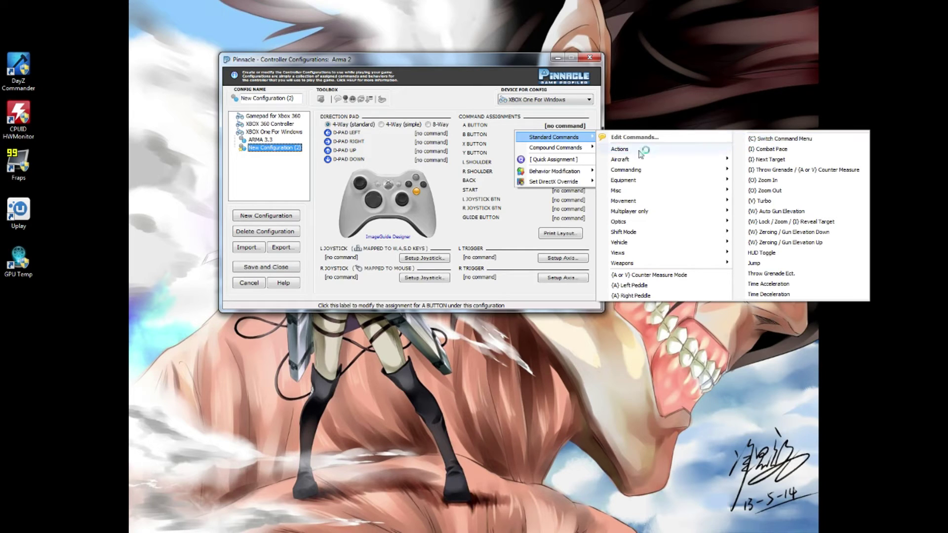
{"action": "left_click", "coordinate": [764, 268]}
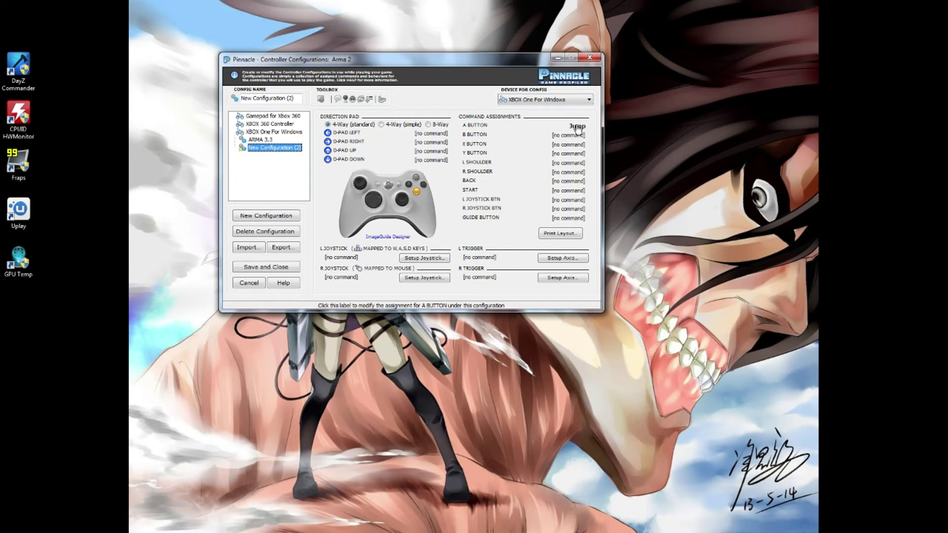
Open the standard commands editor from the right trigger assignment and create a new command named Fire.
{"action": "left_click", "coordinate": [482, 284]}
{"action": "mouse_move", "coordinate": [497, 288]}
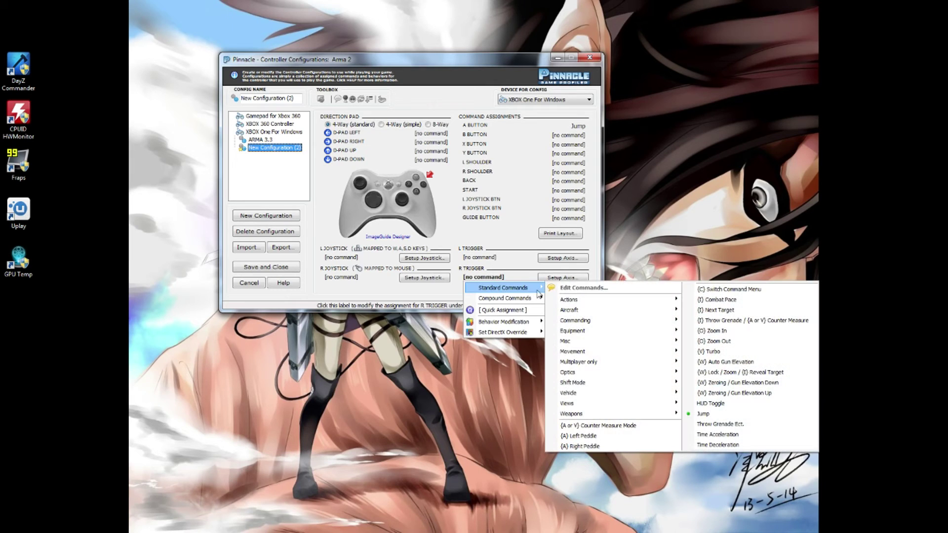
{"action": "left_click", "coordinate": [567, 291]}
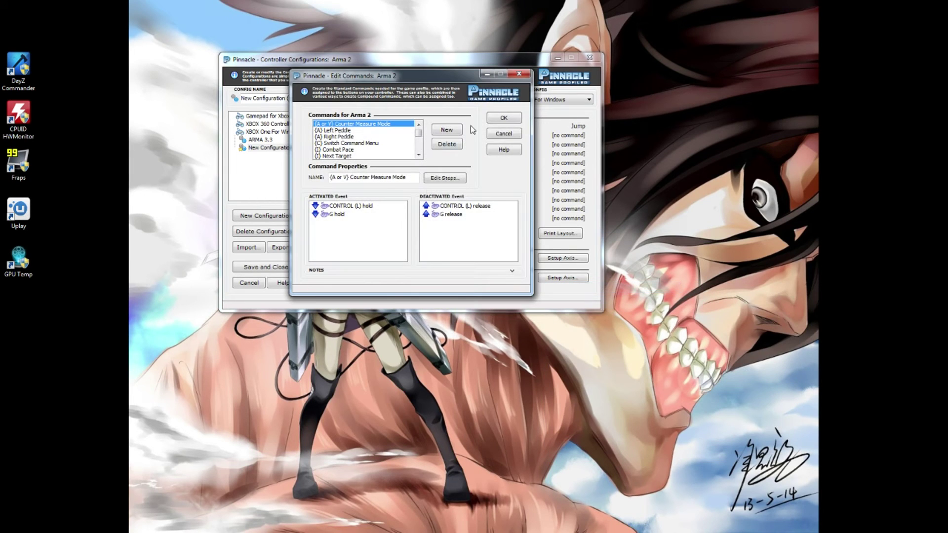
{"action": "left_click", "coordinate": [446, 130]}
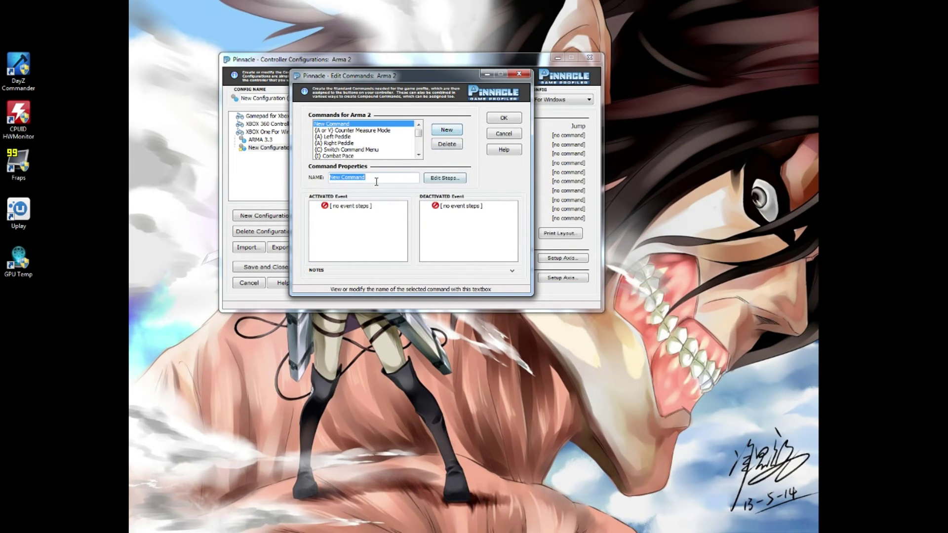
{"action": "type", "text": "Fire"}
Add a left mouse button press to the ACTIVATED event of Fire and accept the command.
{"action": "left_click", "coordinate": [444, 178]}
{"action": "left_click", "coordinate": [433, 125]}
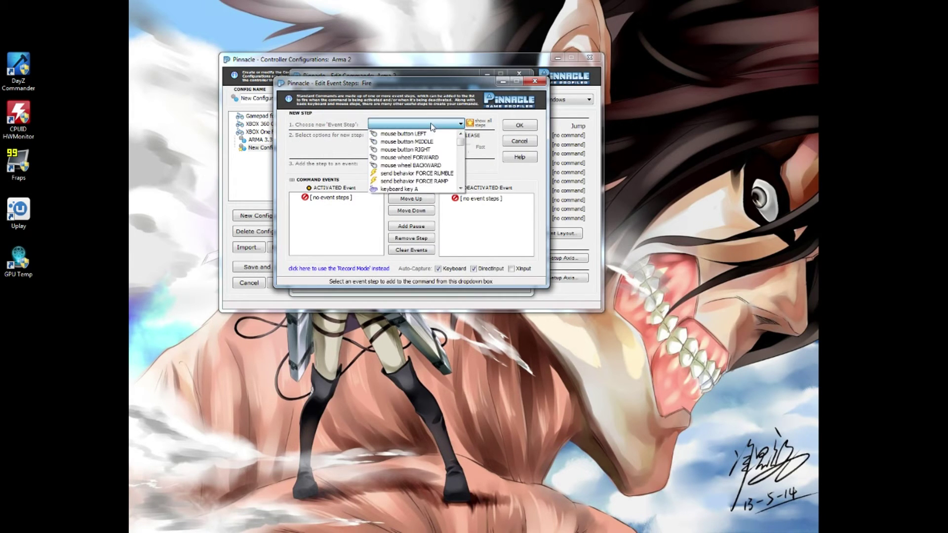
{"action": "left_click", "coordinate": [394, 134]}
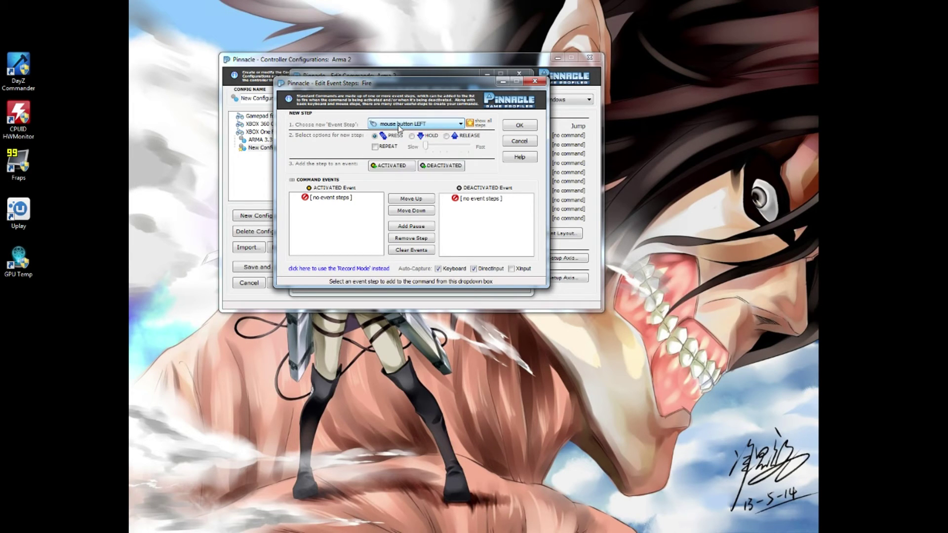
{"action": "left_click", "coordinate": [398, 125]}
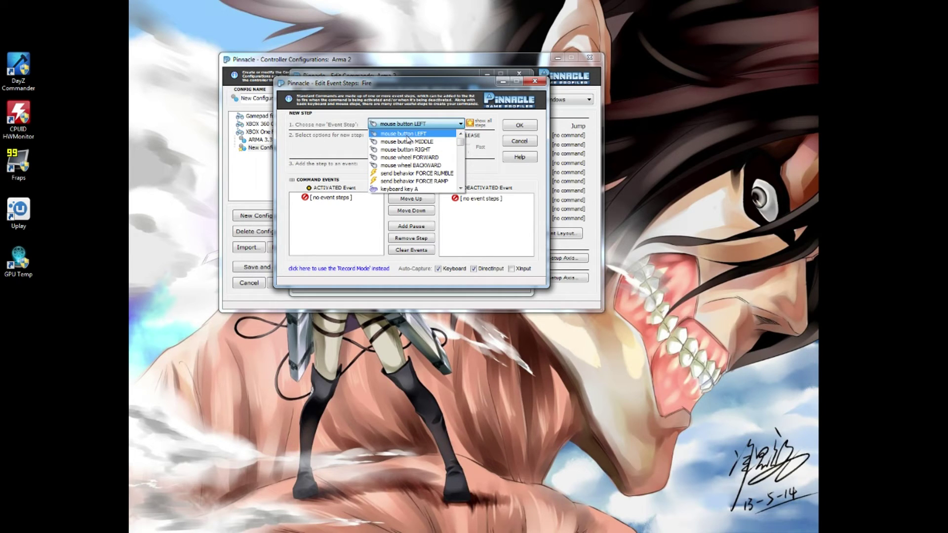
{"action": "left_click", "coordinate": [406, 134]}
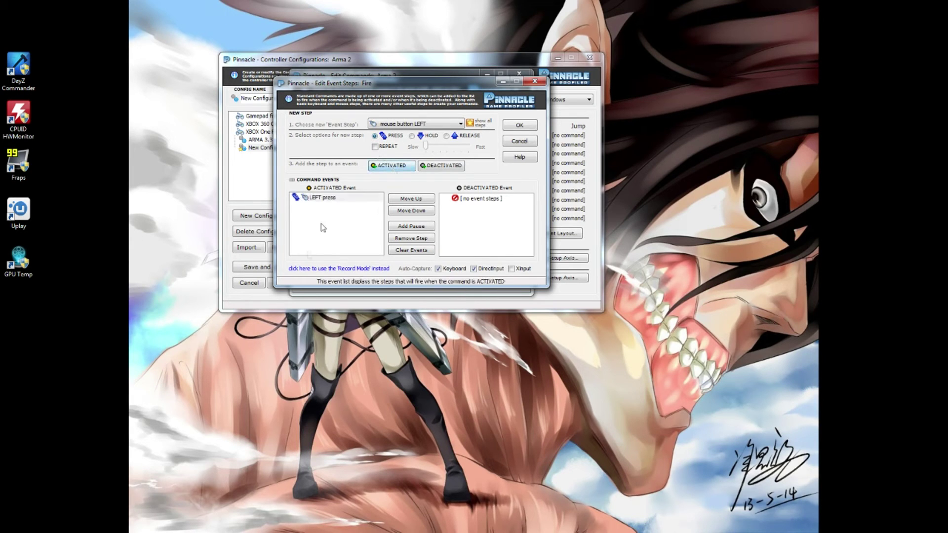
{"action": "left_click", "coordinate": [519, 126]}
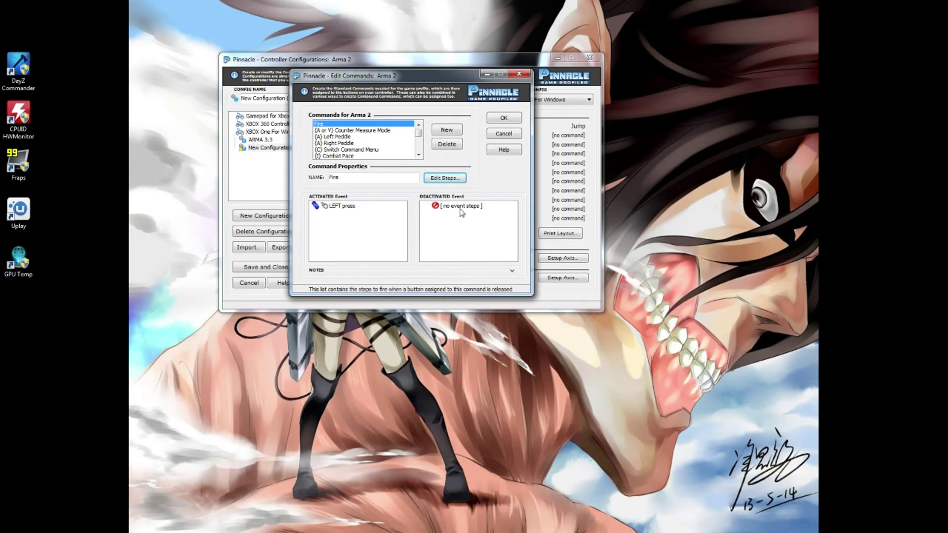
{"action": "left_click", "coordinate": [513, 118]}
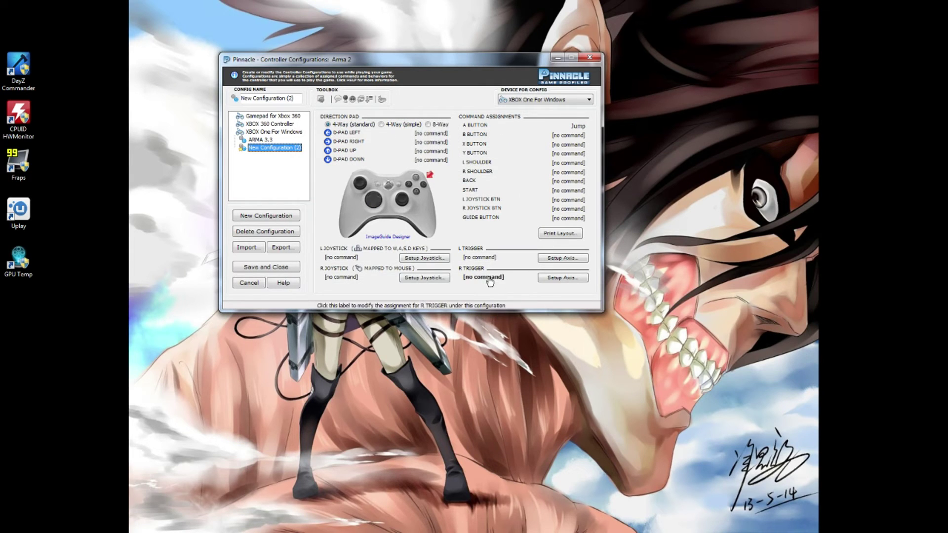
Assign the Fire standard command to the right trigger of New Configuration (2).
{"action": "left_click", "coordinate": [481, 277]}
{"action": "mouse_move", "coordinate": [513, 291]}
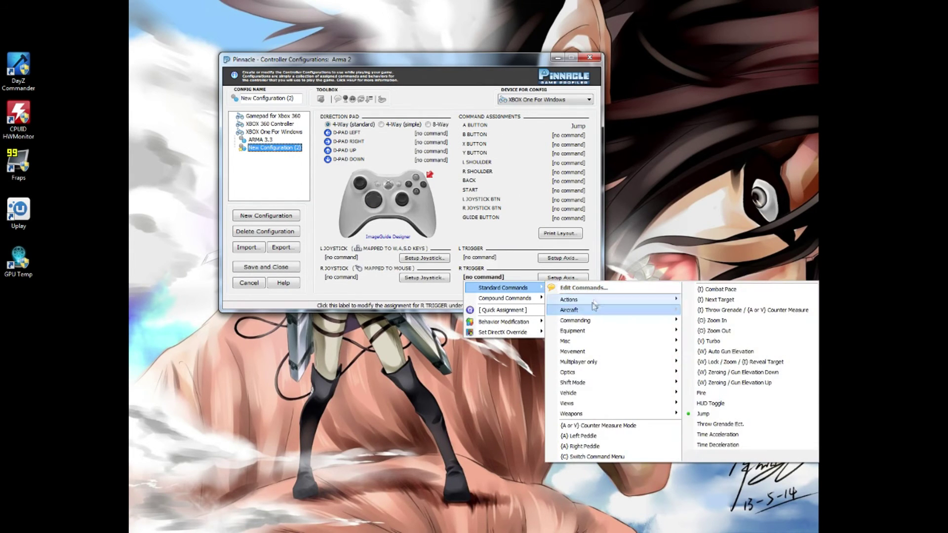
{"action": "left_click", "coordinate": [707, 393]}
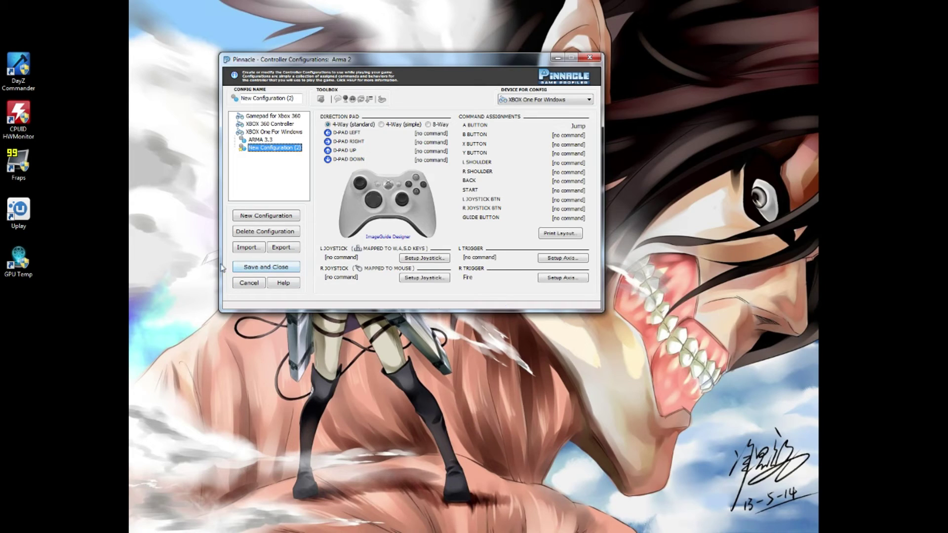
Close the Arma 2 controller configurations and discard all changes made to them.
{"action": "left_click", "coordinate": [255, 286]}
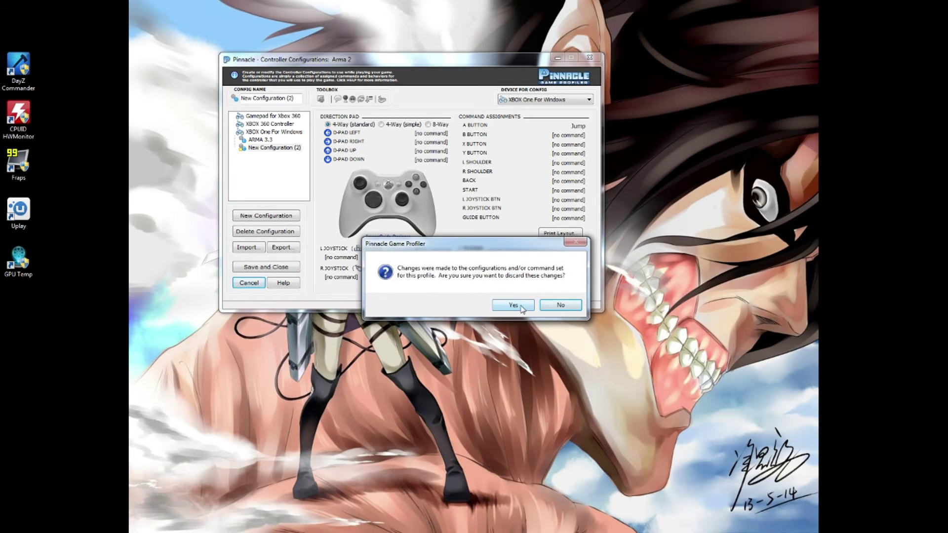
{"action": "left_click", "coordinate": [513, 306]}
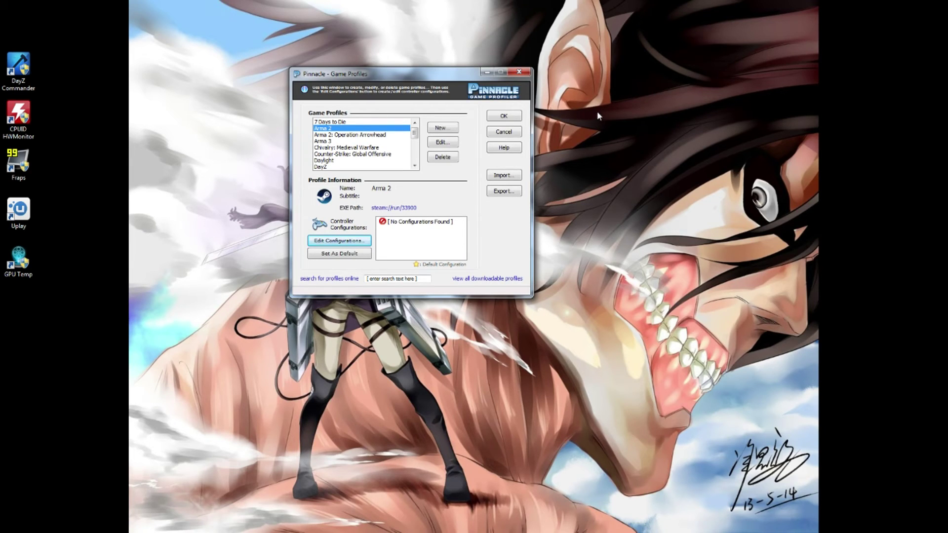
Find the Minecraft profile among the game profiles and open its controller configurations.
{"action": "left_click", "coordinate": [336, 141]}
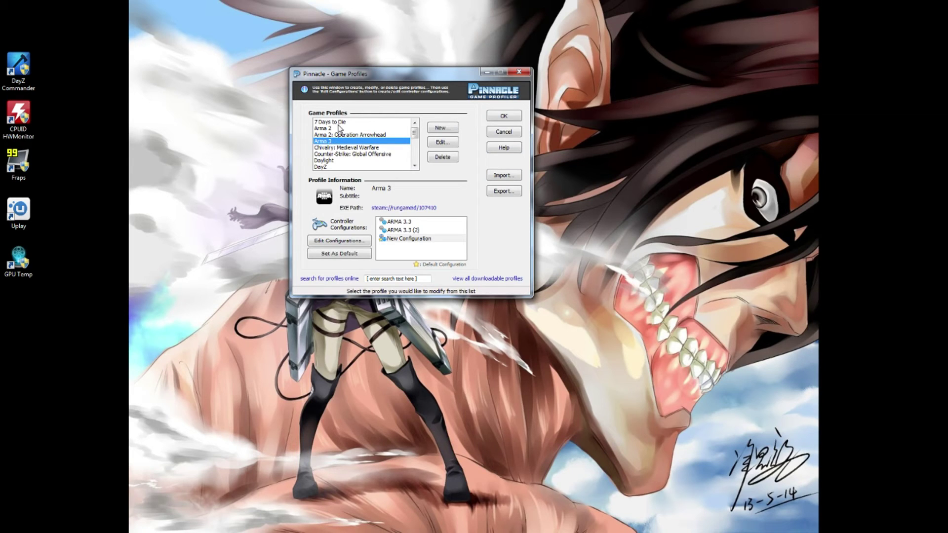
{"action": "left_click_drag", "start_coordinate": [415, 132], "coordinate": [408, 153]}
{"action": "scroll", "coordinate": [361, 155], "scroll_direction": "down", "scroll_amount": 1}
{"action": "scroll", "coordinate": [334, 158], "scroll_direction": "up", "scroll_amount": 1}
{"action": "left_click", "coordinate": [336, 135]}
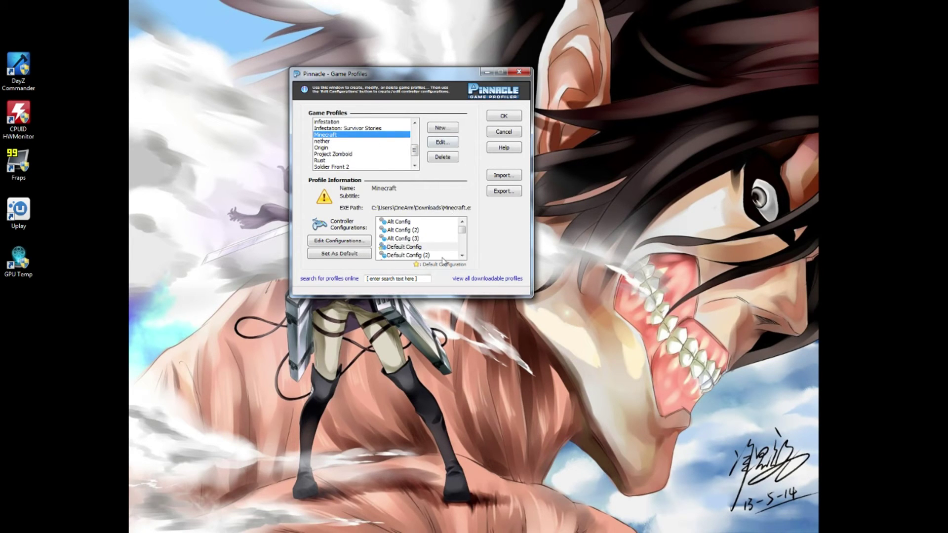
{"action": "left_click", "coordinate": [339, 241]}
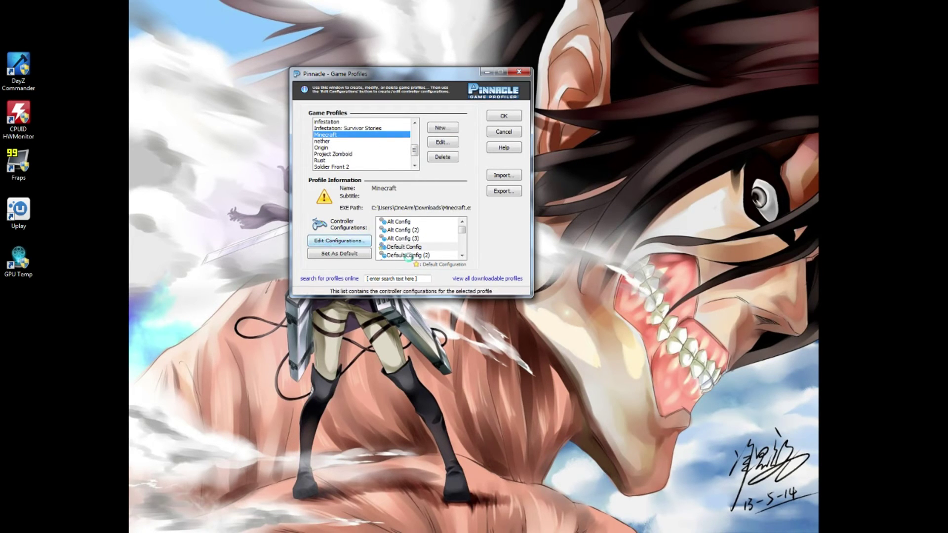
Compare the button assignments of Minecraft (Classic) (2) and Minecraft (2) under XBOX One For Windows.
{"action": "scroll", "coordinate": [276, 148], "scroll_direction": "down", "scroll_amount": 5}
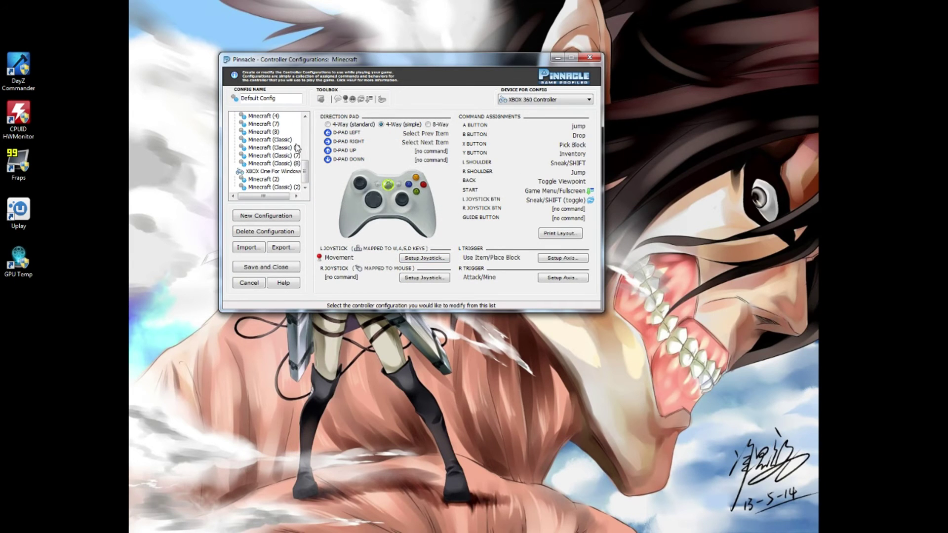
{"action": "left_click", "coordinate": [266, 188]}
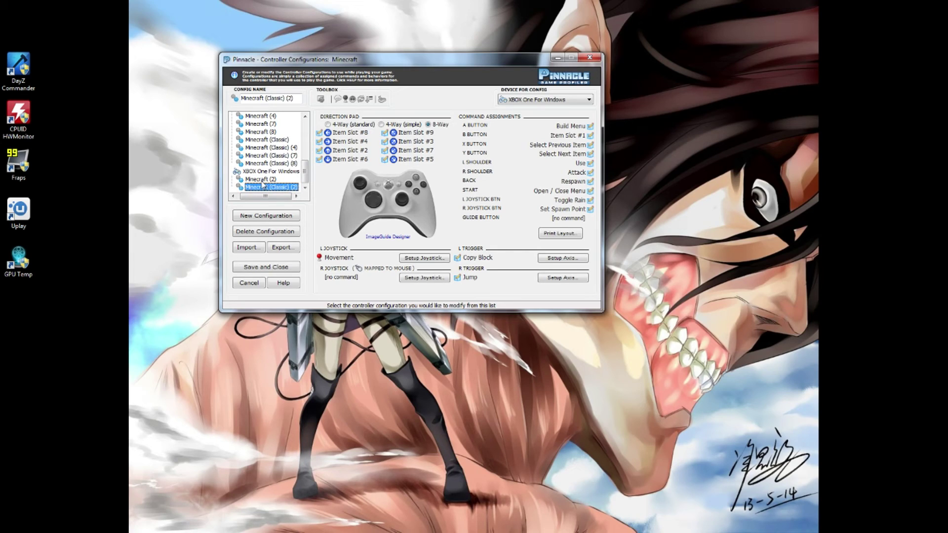
{"action": "left_click", "coordinate": [261, 180]}
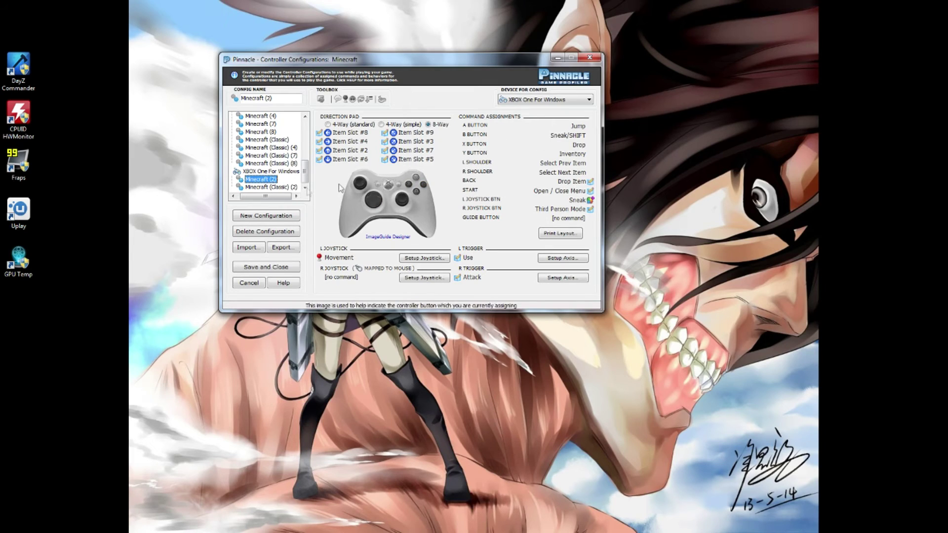
{"action": "key", "text": "Down"}
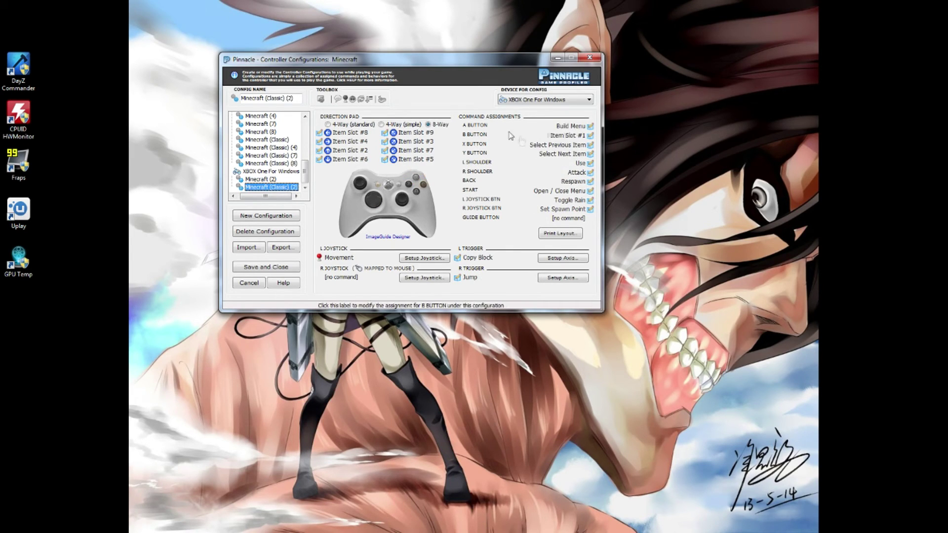
Select the Minecraft (2) configuration under XBOX One For Windows and assign the Jump standard command to its A button.
{"action": "left_click", "coordinate": [269, 180]}
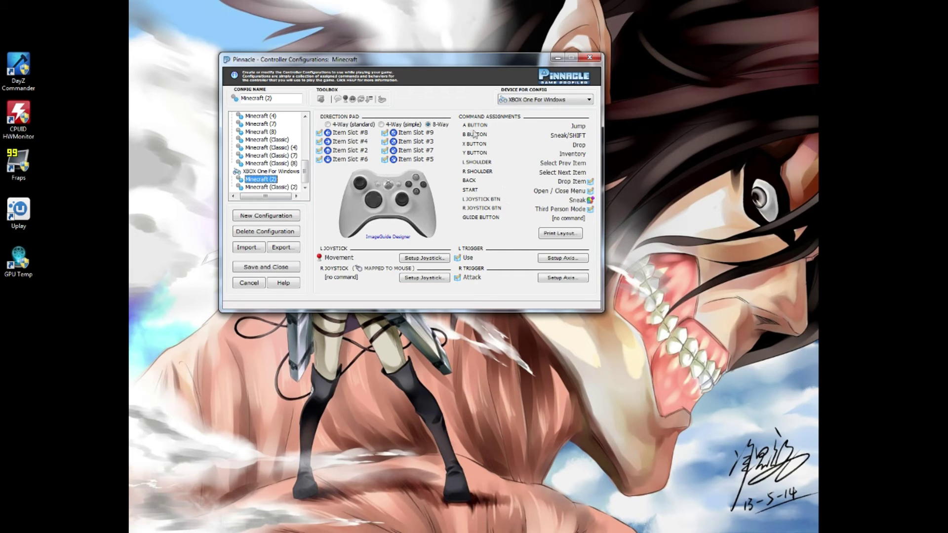
{"action": "left_click", "coordinate": [575, 128]}
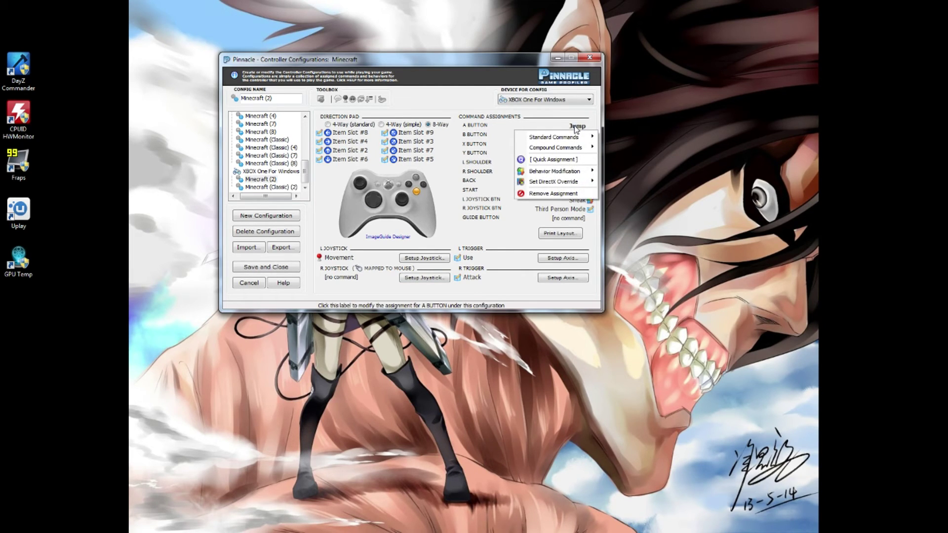
{"action": "left_click", "coordinate": [482, 127]}
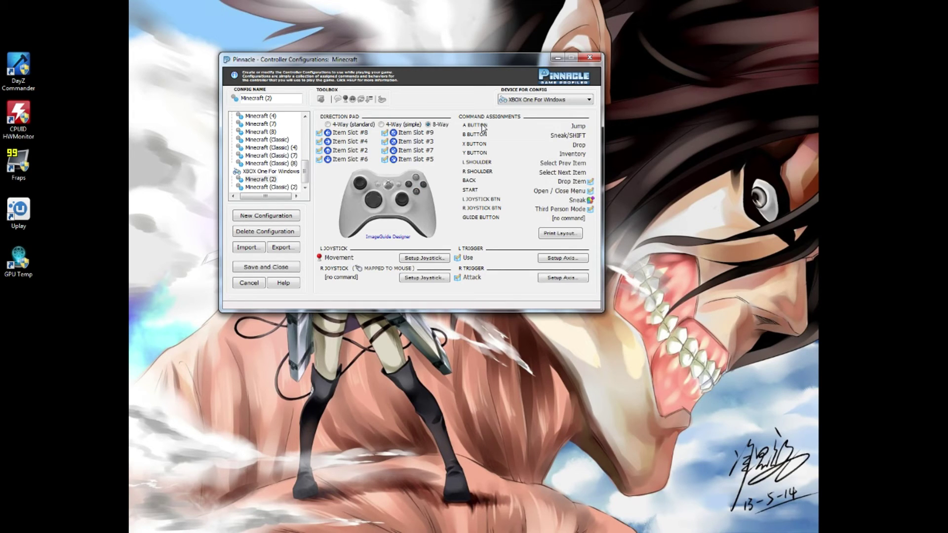
{"action": "left_click", "coordinate": [578, 128]}
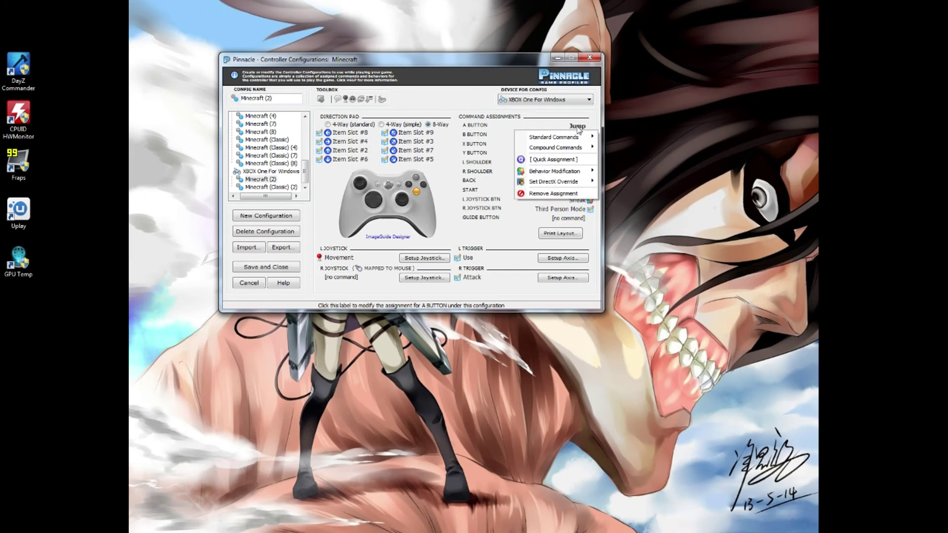
{"action": "mouse_move", "coordinate": [561, 137]}
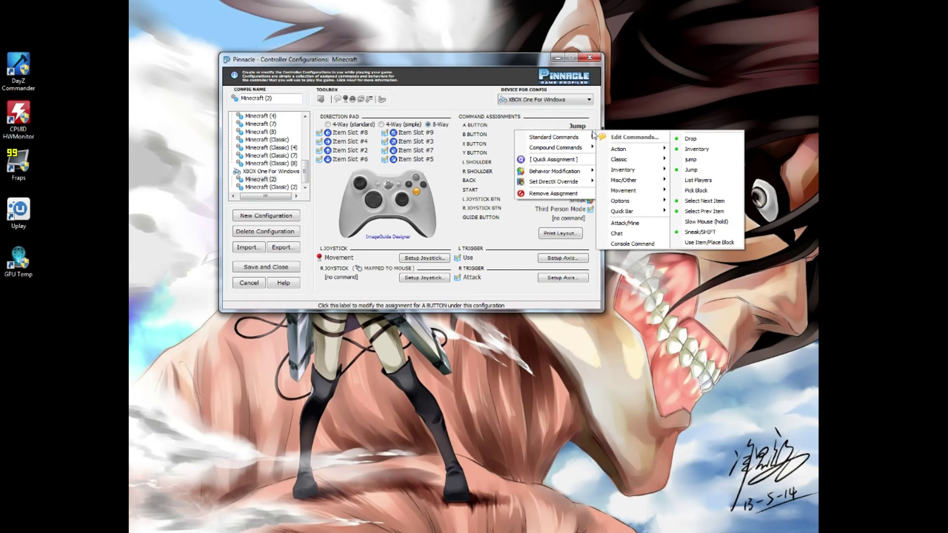
{"action": "left_click", "coordinate": [691, 170]}
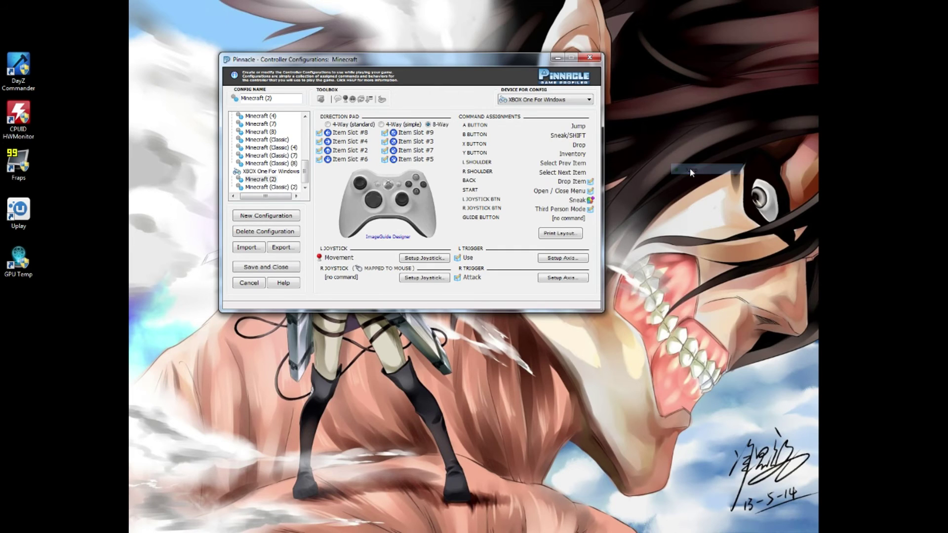
Open the standard command editor from the A button and compare the key events of the Jump and jump commands.
{"action": "left_click", "coordinate": [574, 129]}
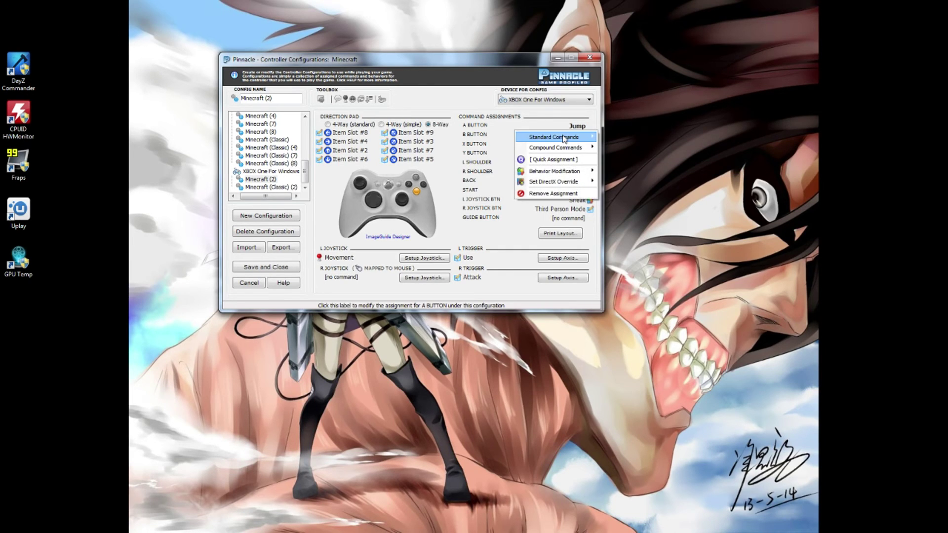
{"action": "mouse_move", "coordinate": [585, 137]}
{"action": "left_click", "coordinate": [633, 141]}
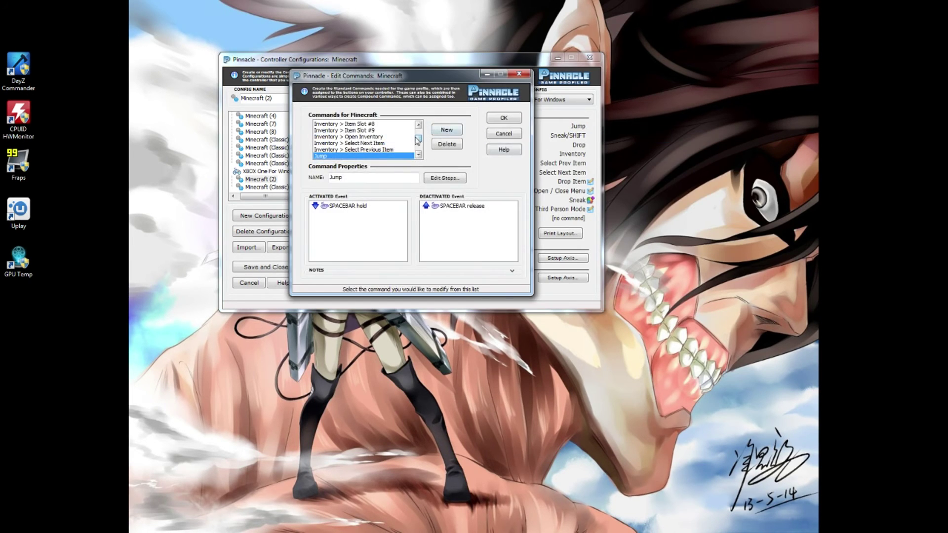
{"action": "left_click_drag", "start_coordinate": [420, 137], "coordinate": [415, 147]}
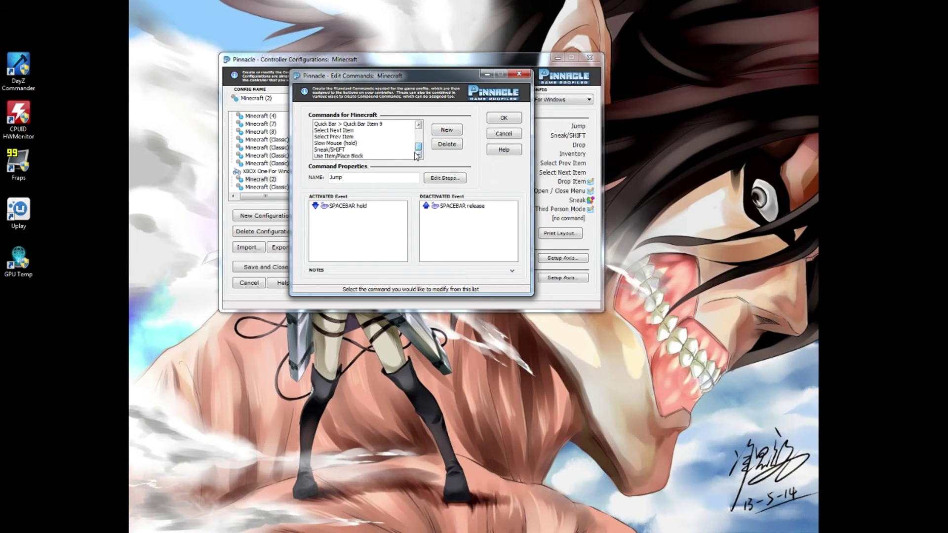
{"action": "scroll", "coordinate": [393, 153], "scroll_direction": "up", "scroll_amount": 4}
{"action": "scroll", "coordinate": [392, 151], "scroll_direction": "up", "scroll_amount": 5}
{"action": "scroll", "coordinate": [392, 150], "scroll_direction": "up", "scroll_amount": 6}
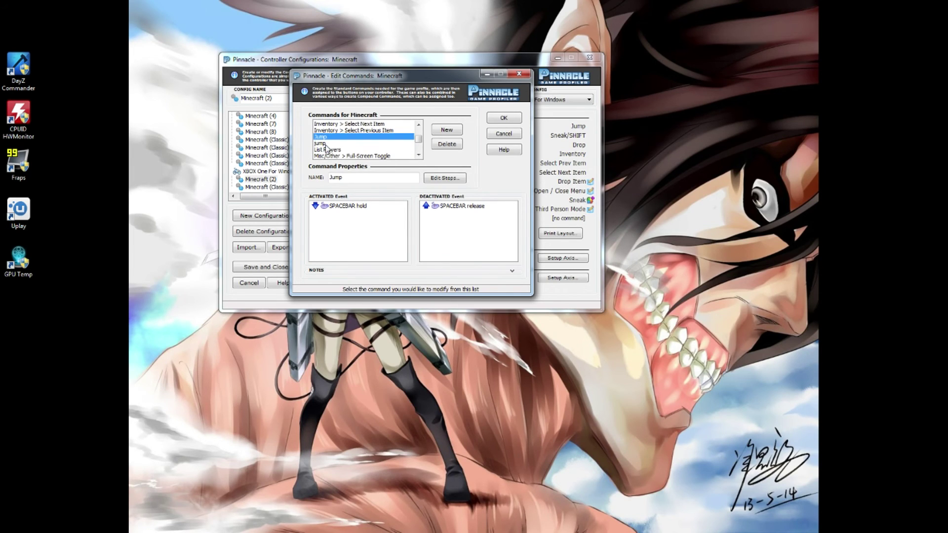
{"action": "left_click", "coordinate": [326, 144]}
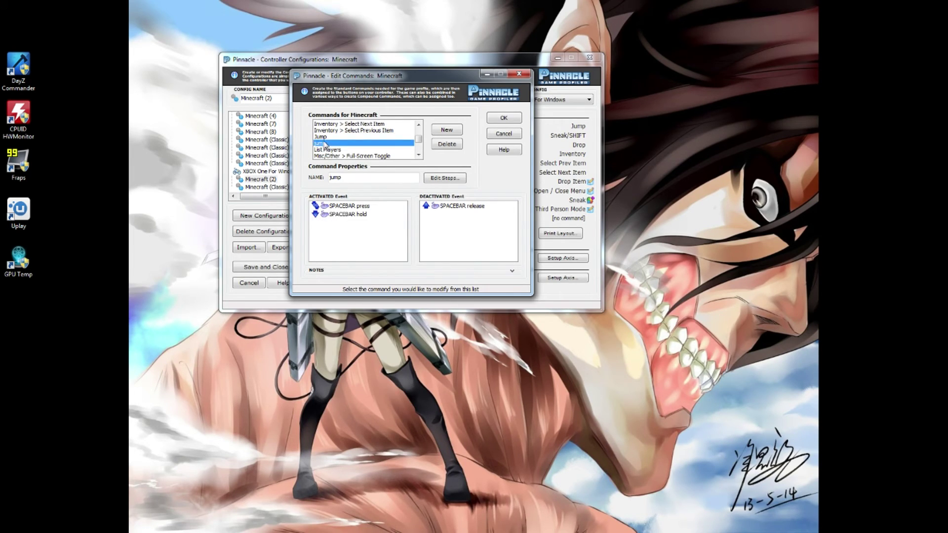
{"action": "left_click", "coordinate": [325, 137]}
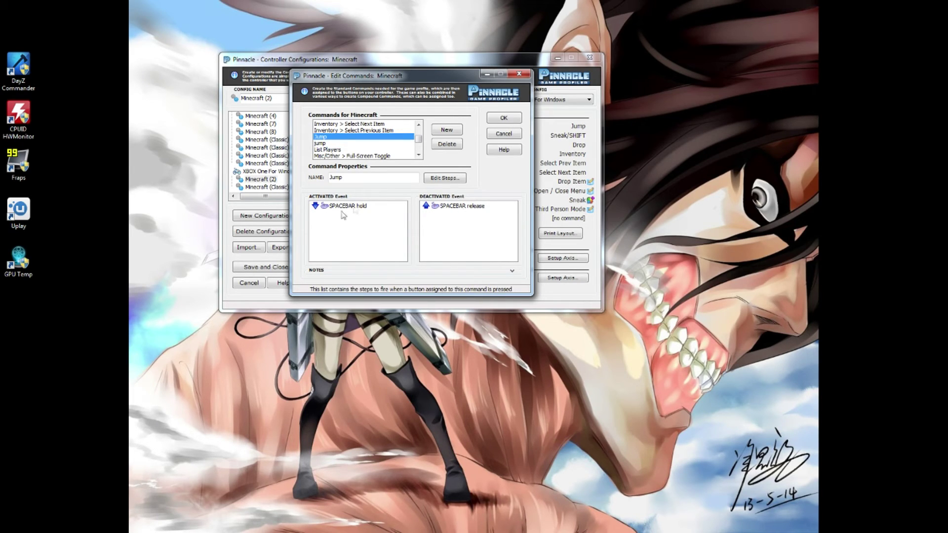
{"action": "left_click", "coordinate": [325, 144]}
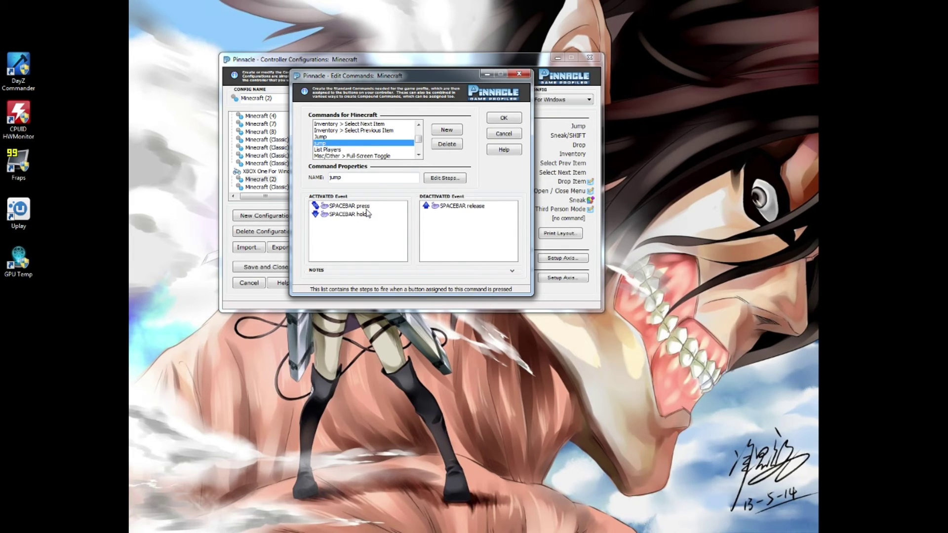
{"action": "left_click", "coordinate": [320, 137]}
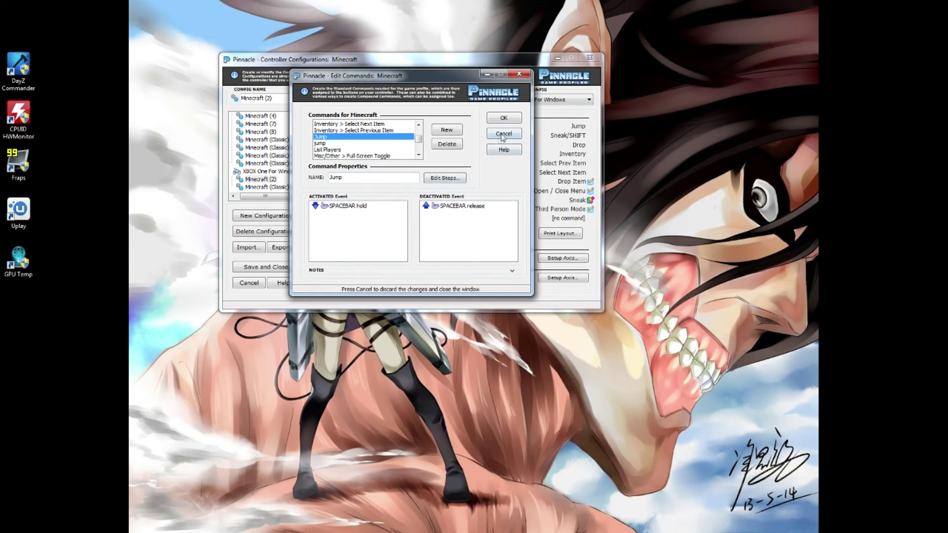
{"action": "left_click", "coordinate": [519, 73]}
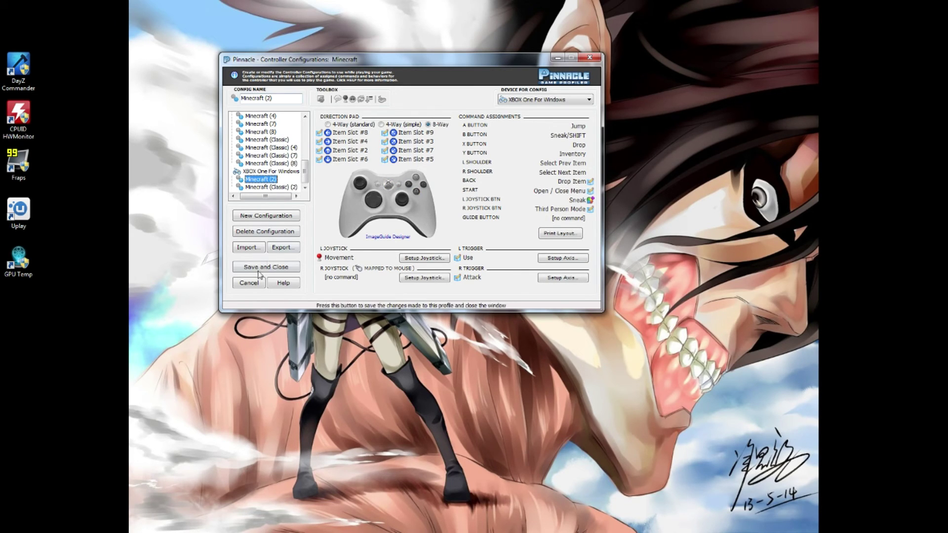
Discard the changes to the Minecraft controller configurations and close the game profiles list.
{"action": "left_click", "coordinate": [251, 283]}
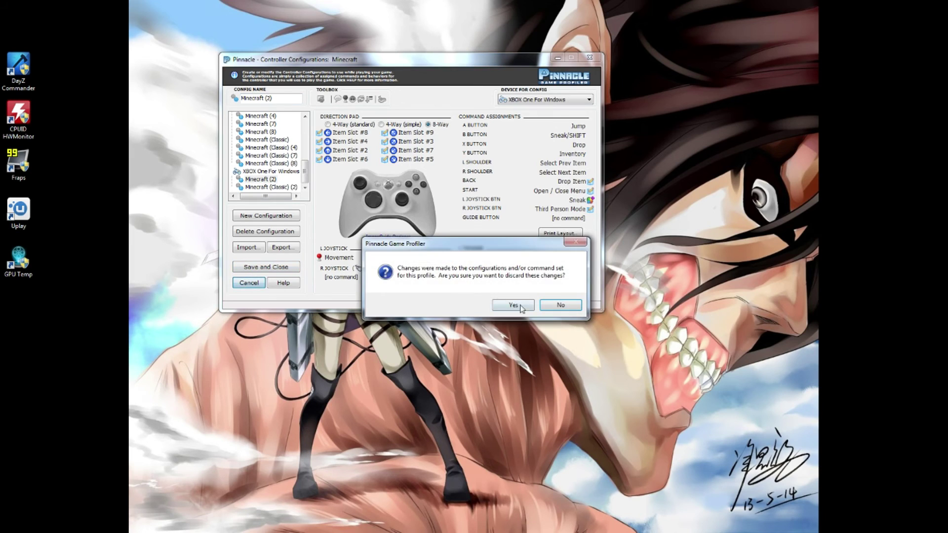
{"action": "left_click", "coordinate": [513, 305]}
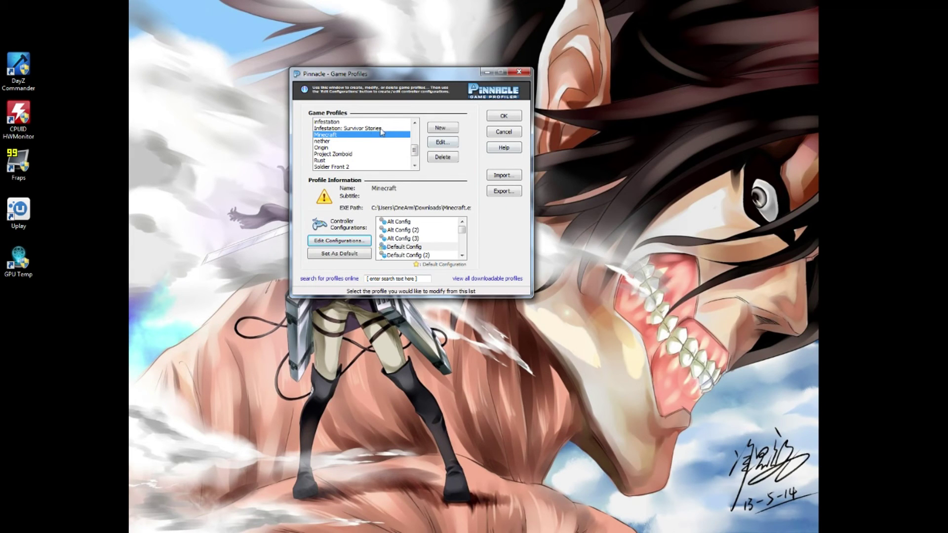
{"action": "left_click", "coordinate": [416, 167]}
{"action": "left_click", "coordinate": [416, 167]}
{"action": "left_click", "coordinate": [415, 167]}
{"action": "left_click_drag", "start_coordinate": [415, 154], "coordinate": [420, 129]}
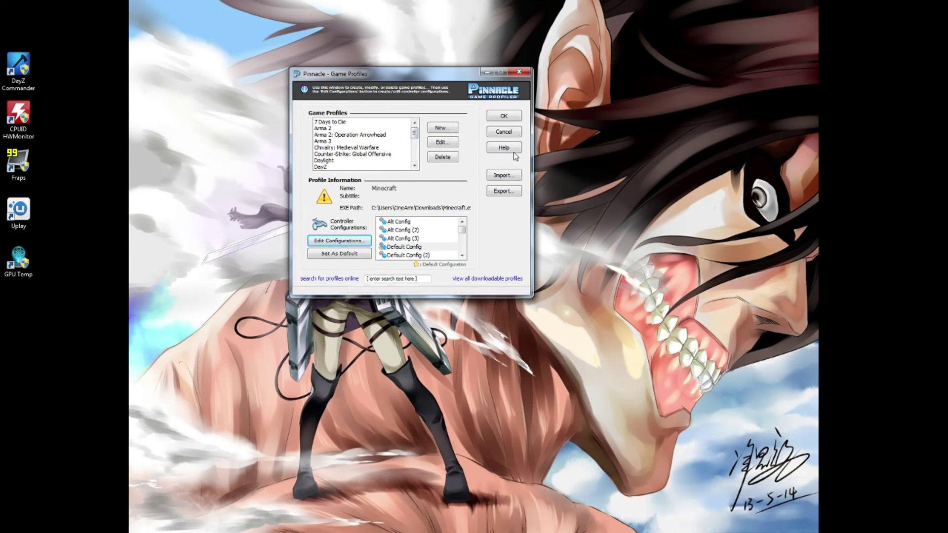
{"action": "left_click", "coordinate": [504, 116]}
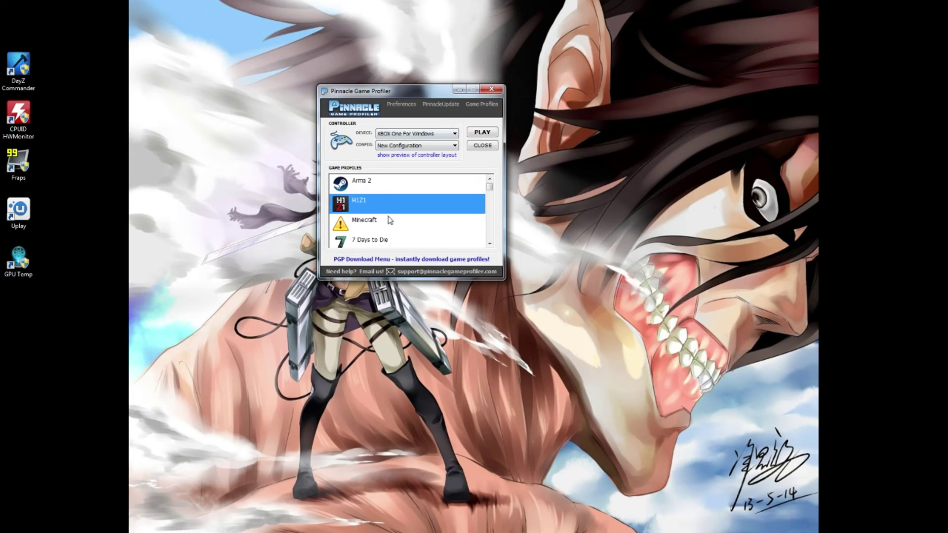
Play the H1Z1 profile on XBOX One For Windows using New Configuration with mouse smoothing disabled, and close the game launcher that opens.
{"action": "left_click", "coordinate": [395, 185]}
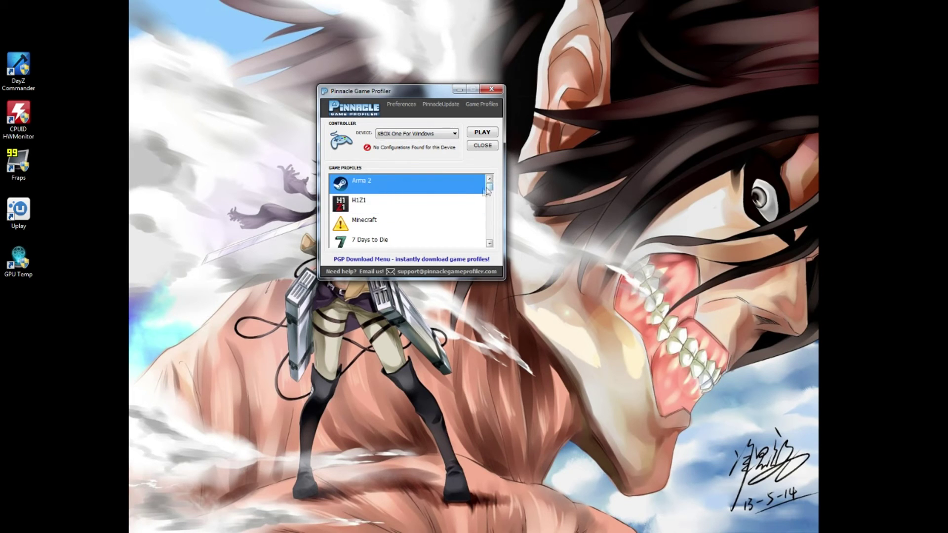
{"action": "left_click", "coordinate": [376, 203]}
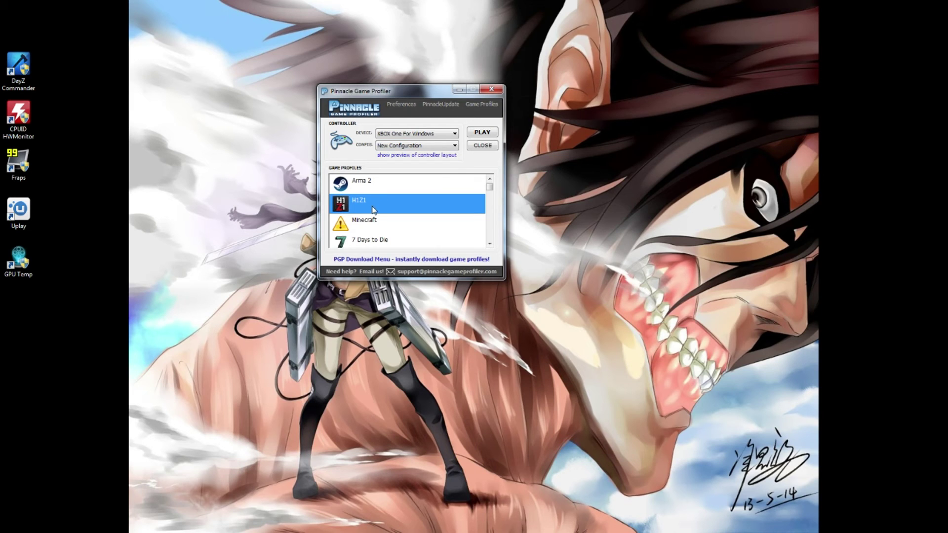
{"action": "left_click", "coordinate": [482, 134]}
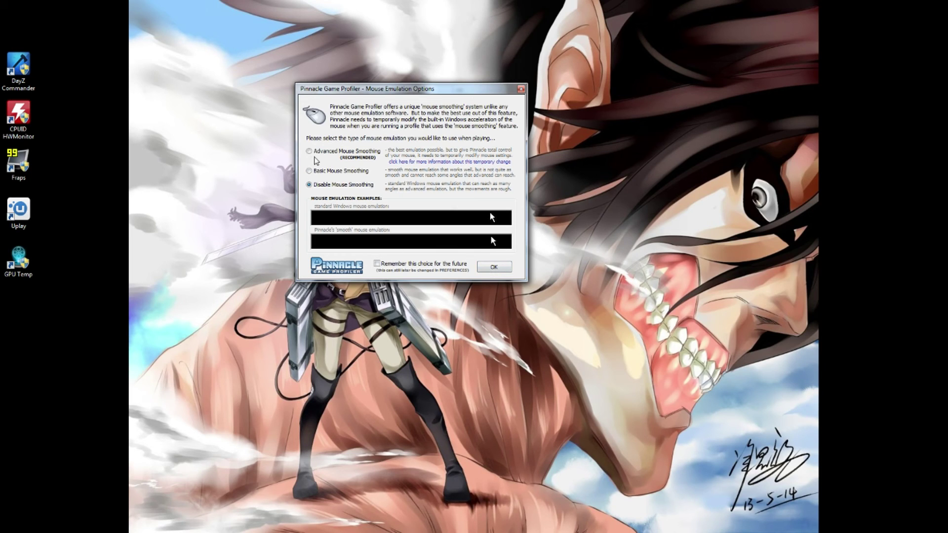
{"action": "left_click", "coordinate": [500, 269]}
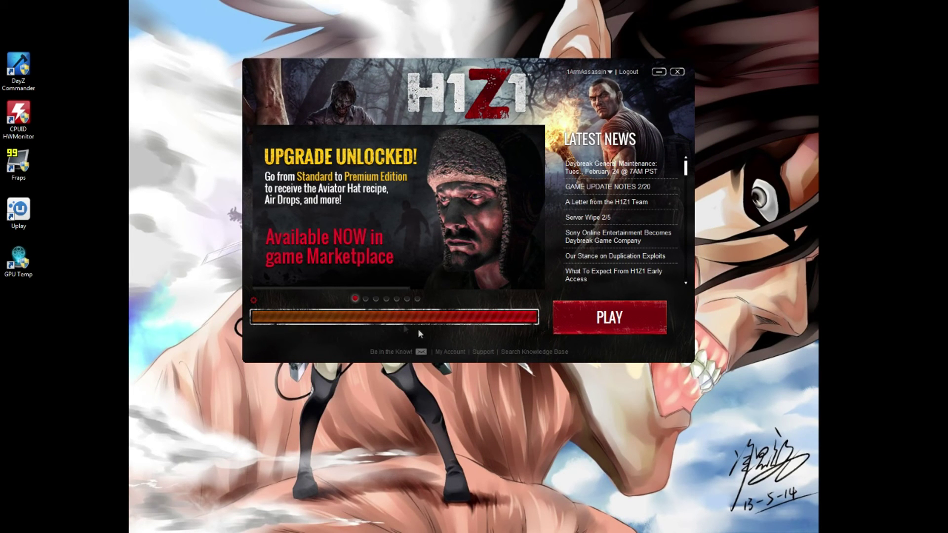
{"action": "left_click", "coordinate": [679, 72]}
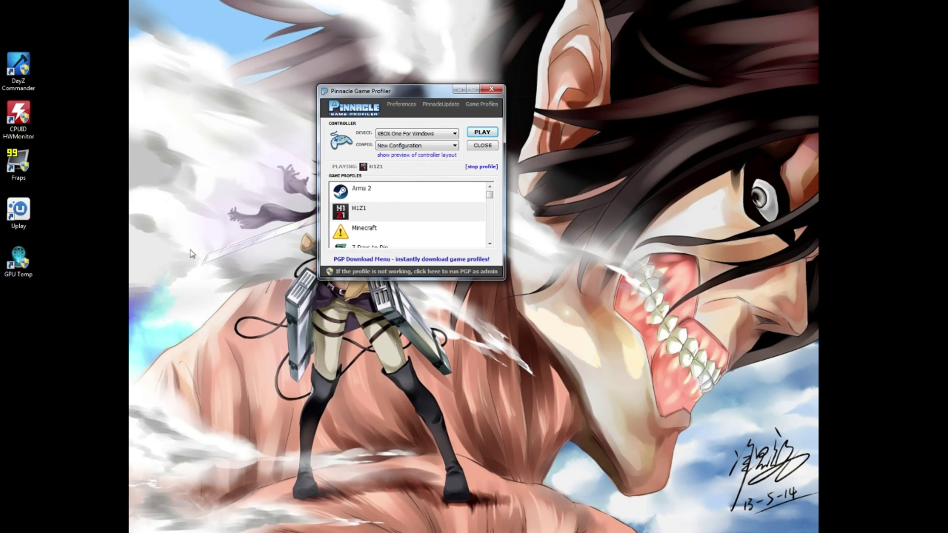
Stop the running H1Z1 profile and close the profiler window to the system tray, dismissing its notice.
{"action": "left_click", "coordinate": [141, 257]}
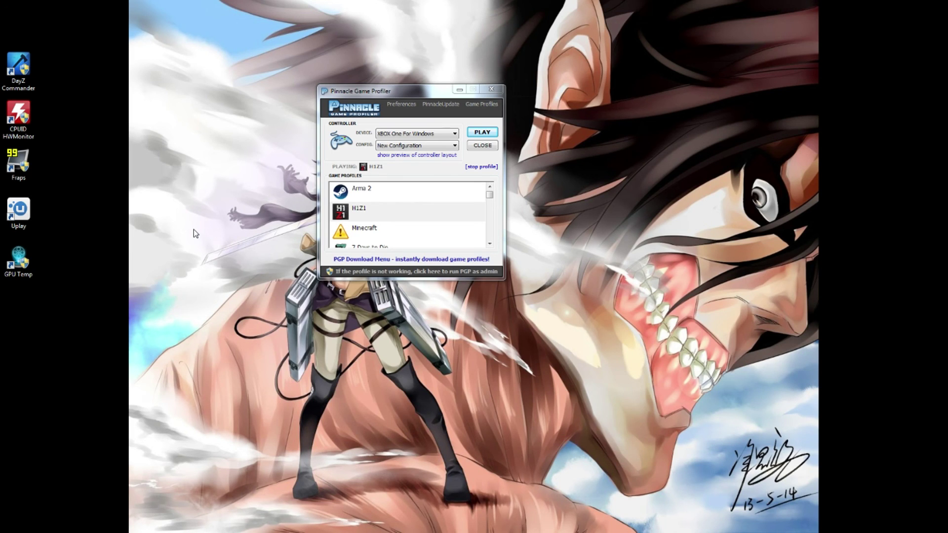
{"action": "left_click", "coordinate": [481, 168]}
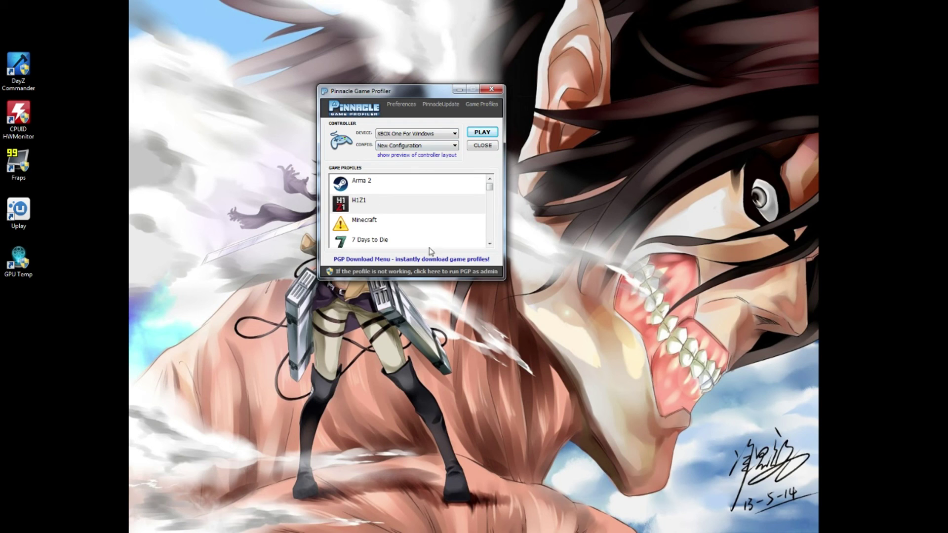
{"action": "left_click", "coordinate": [492, 89]}
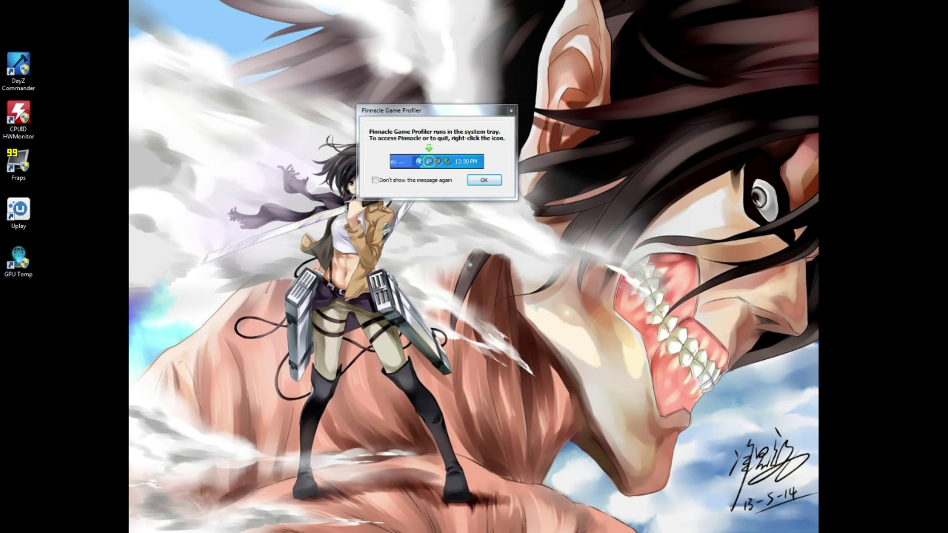
{"action": "left_click", "coordinate": [492, 181]}
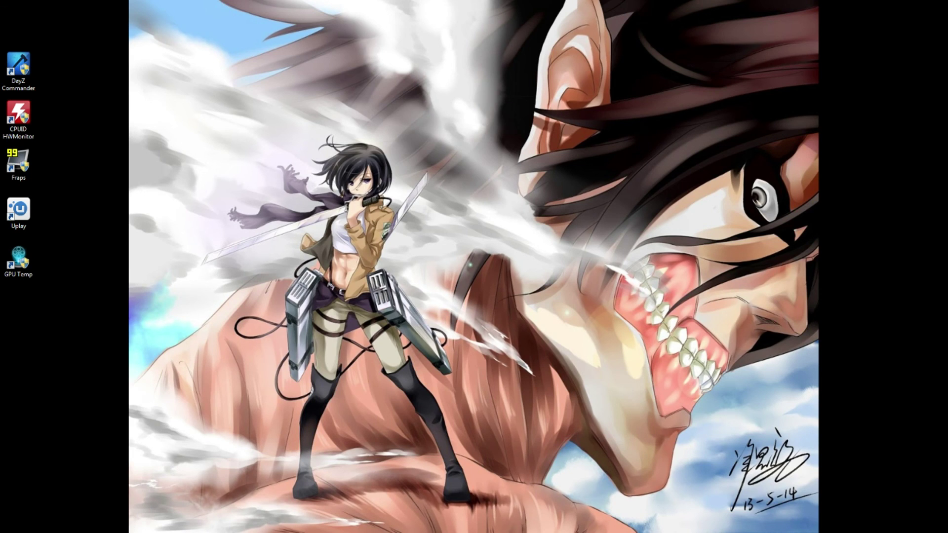